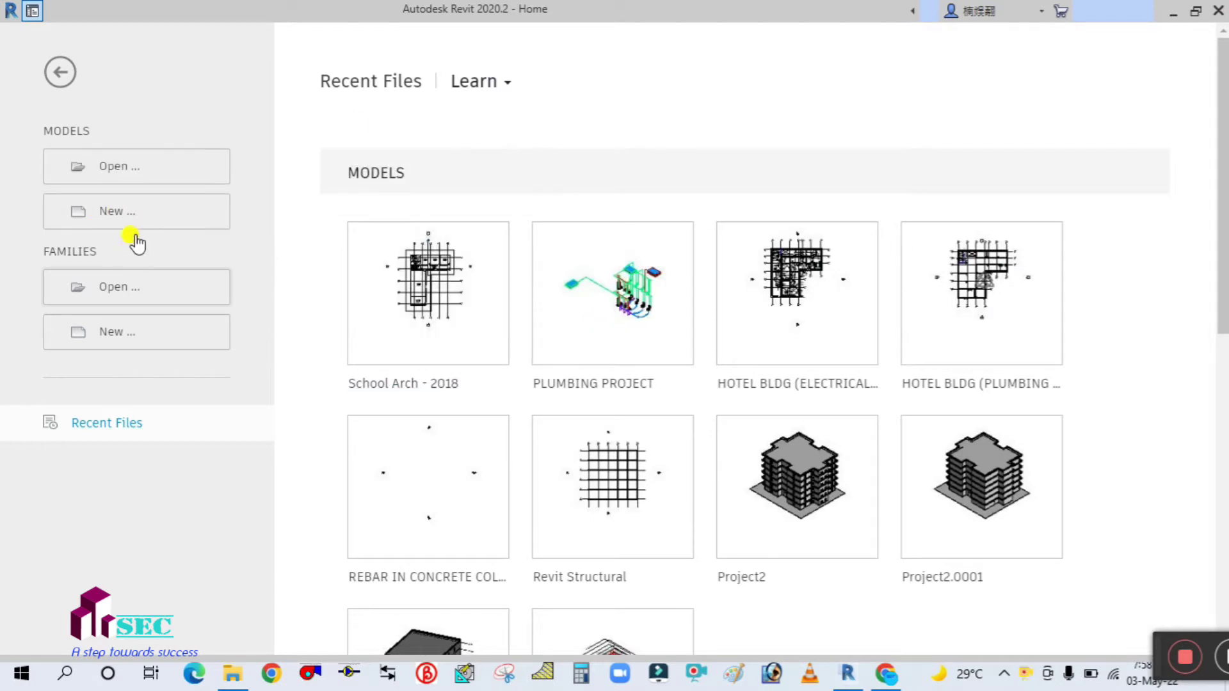
- Create a new project from the US Metric Plumbing-Default_Metric.rte template
{"action": "left_click", "coordinate": [131, 214]}
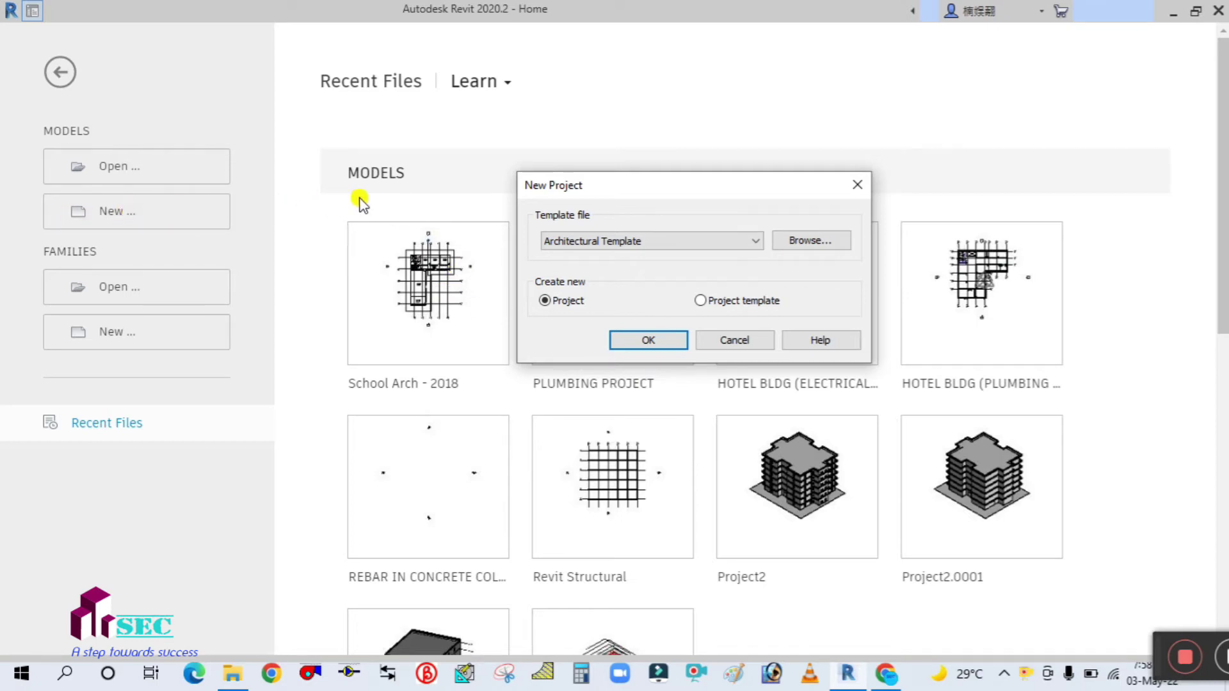
{"action": "left_click", "coordinate": [817, 242]}
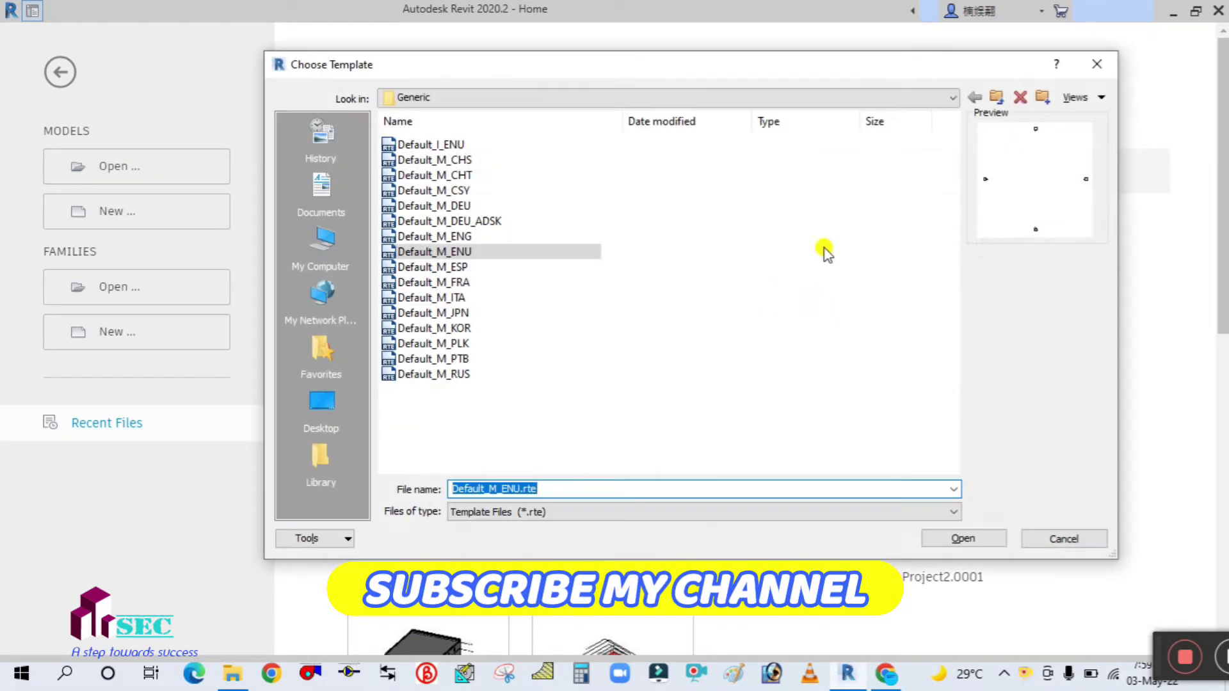
{"action": "left_click", "coordinate": [997, 97]}
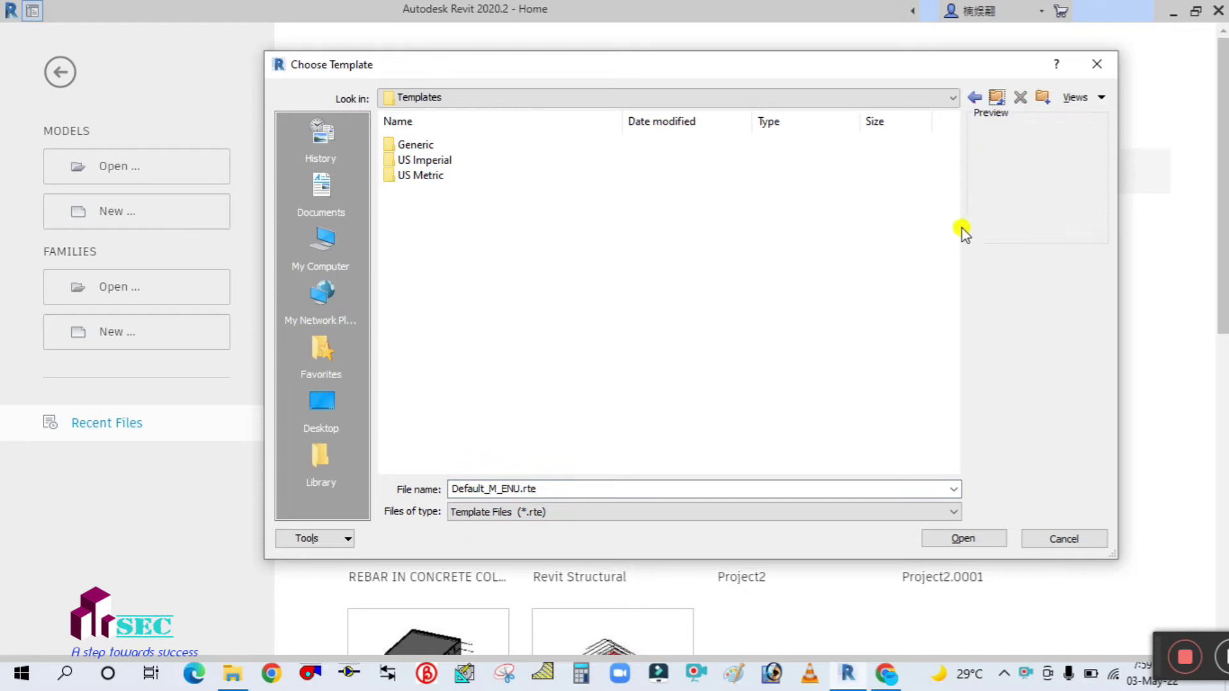
{"action": "double_click", "coordinate": [425, 175]}
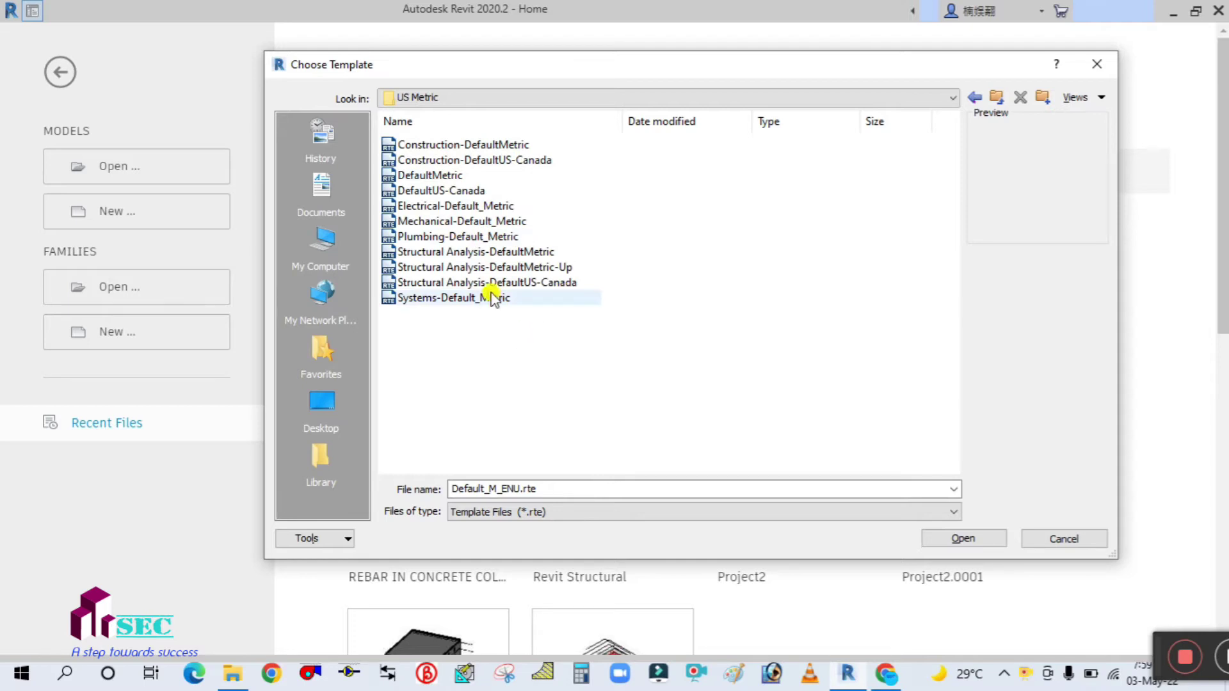
{"action": "left_click", "coordinate": [475, 239]}
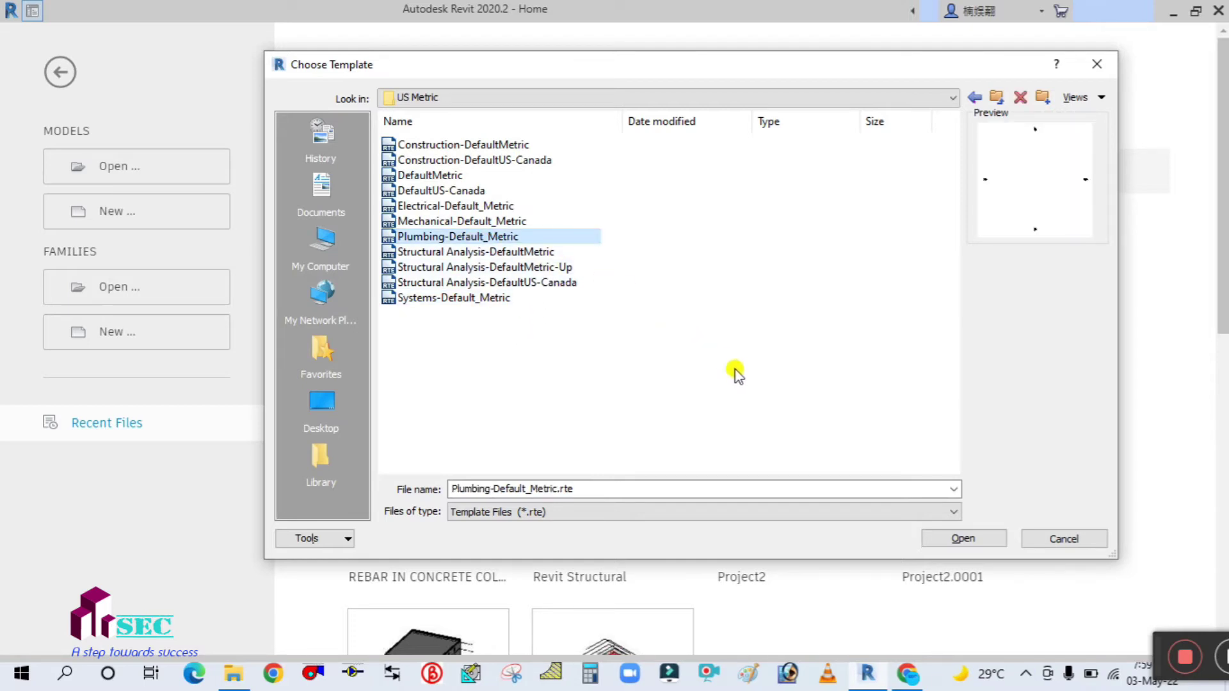
{"action": "left_click", "coordinate": [980, 539]}
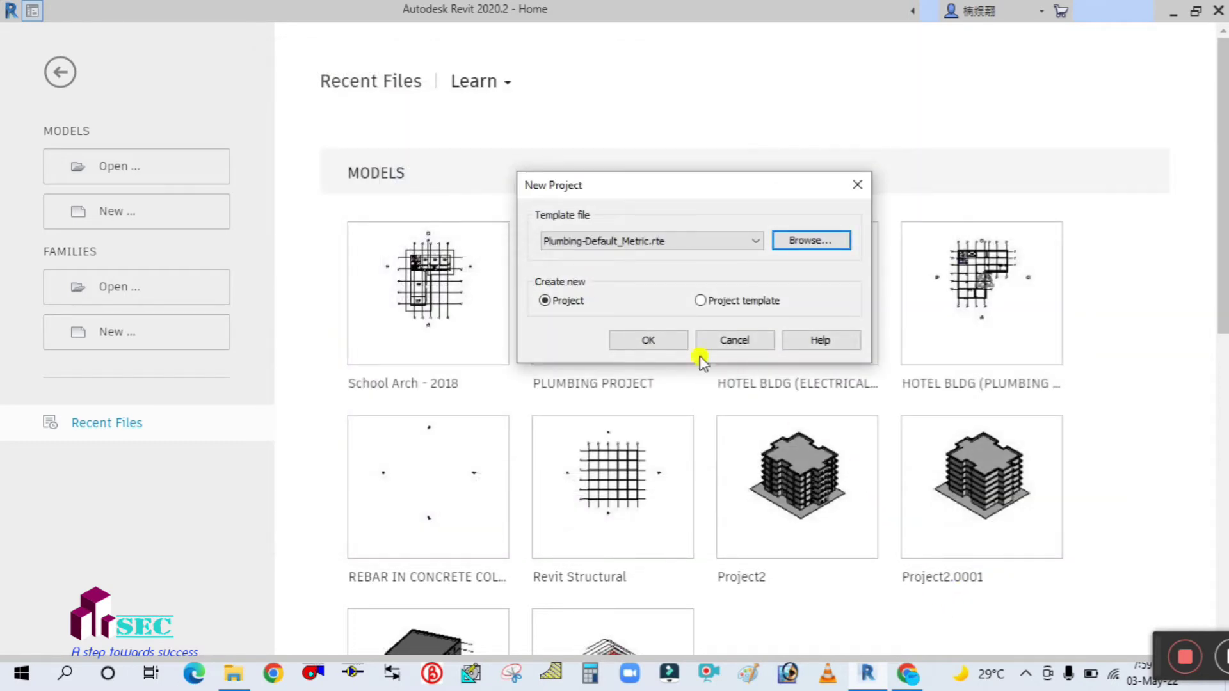
{"action": "left_click", "coordinate": [647, 341]}
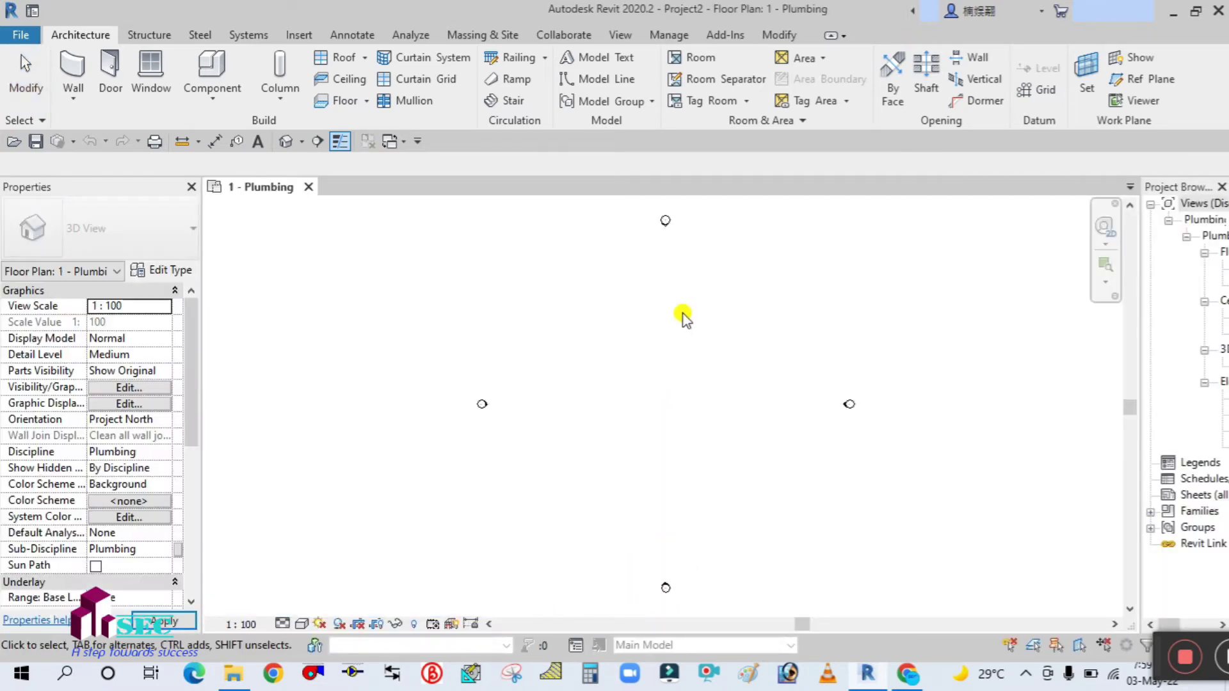
- Redock the Project Browser wider on the right edge and recentre the floor plan
{"action": "mouse_move", "coordinate": [672, 322]}
{"action": "middle_mouse_down"}
{"action": "mouse_move", "coordinate": [653, 365]}
{"action": "mouse_move", "coordinate": [628, 332]}
{"action": "mouse_move", "coordinate": [639, 349]}
{"action": "mouse_move", "coordinate": [655, 307]}
{"action": "mouse_move", "coordinate": [619, 308]}
{"action": "mouse_move", "coordinate": [658, 318]}
{"action": "middle_mouse_up"}
{"action": "scroll", "coordinate": [618, 340], "scroll_direction": "down", "scroll_amount": 2}
{"action": "scroll", "coordinate": [659, 307], "scroll_direction": "down", "scroll_amount": 1}
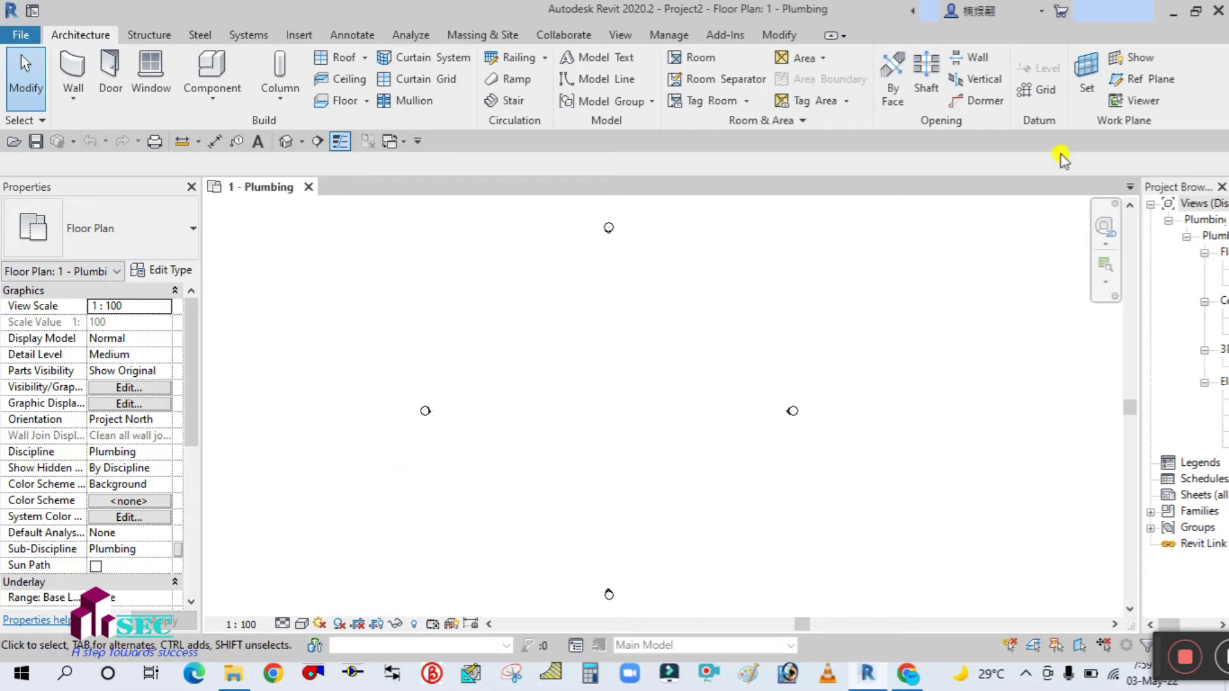
{"action": "left_click_drag", "start_coordinate": [1184, 188], "coordinate": [1220, 231]}
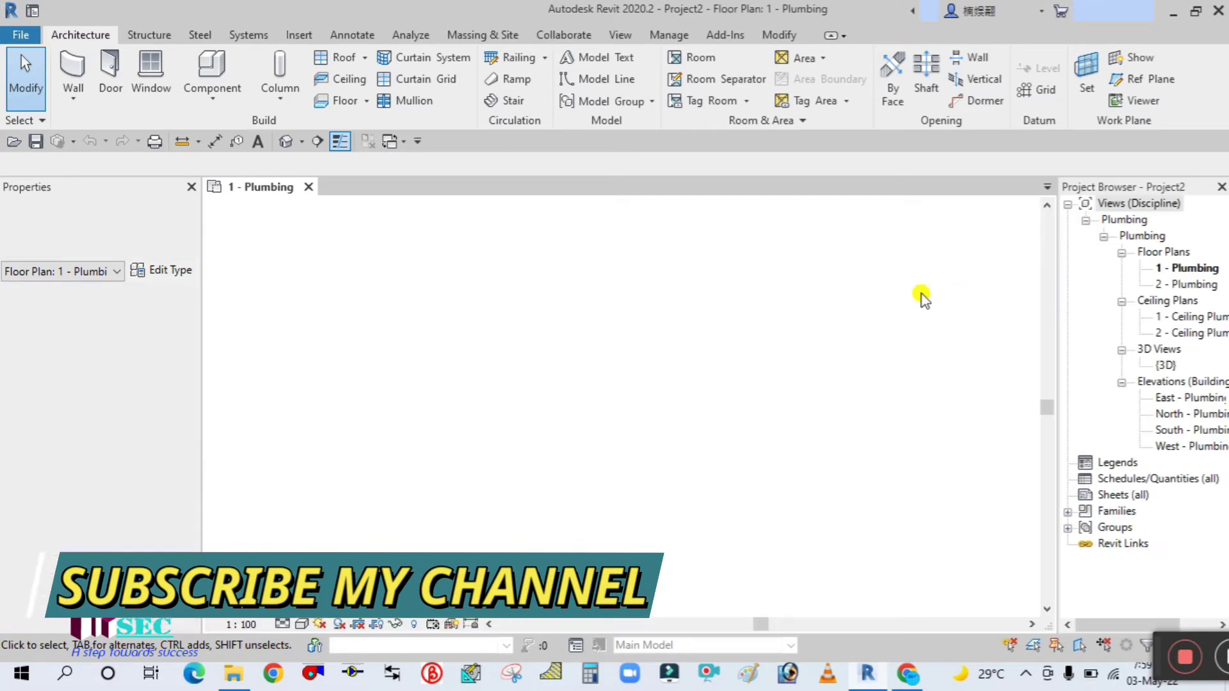
{"action": "middle_click_drag", "start_coordinate": [615, 403], "coordinate": [612, 375]}
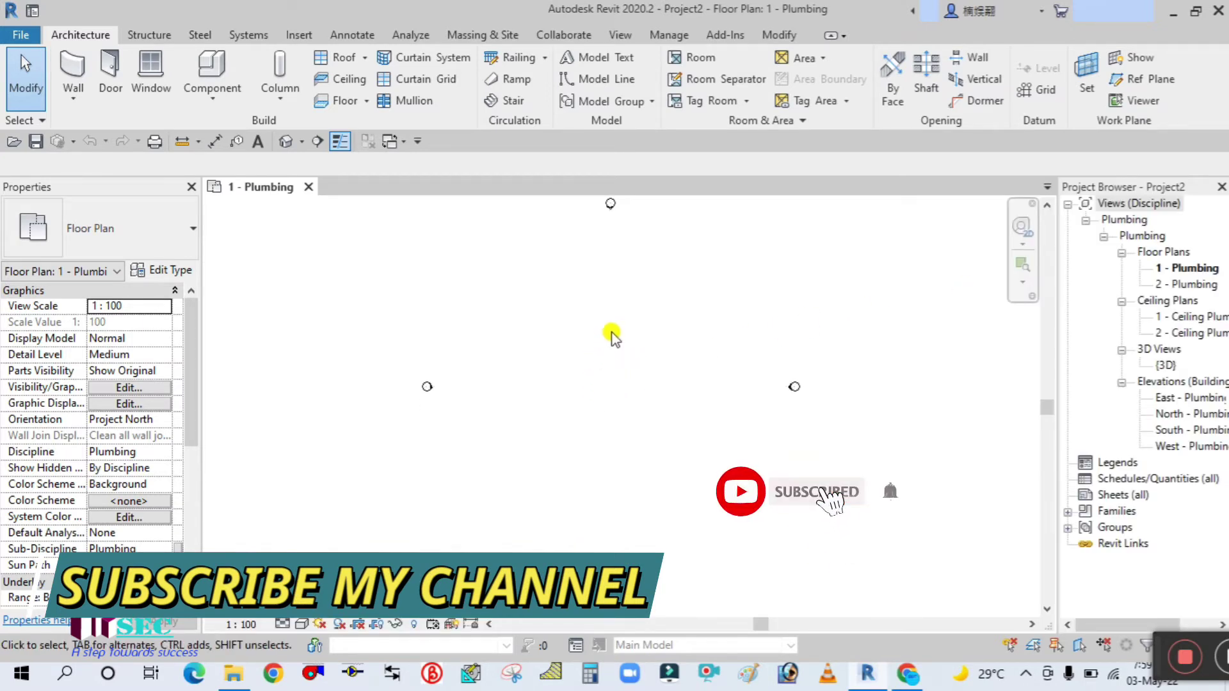
{"action": "scroll", "coordinate": [615, 320], "scroll_direction": "down", "scroll_amount": 2}
{"action": "middle_click_drag", "start_coordinate": [615, 320], "coordinate": [634, 356]}
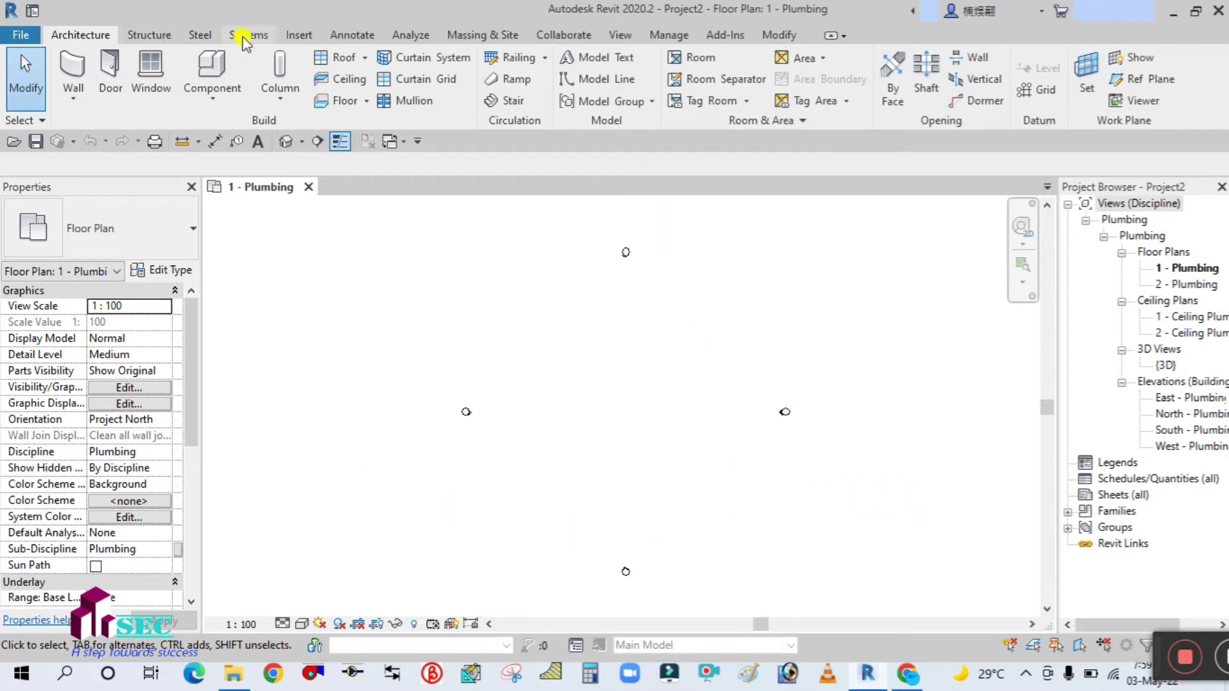
- In Manage Links, add a Revit link and select School Arch - 2018.0001.rvt from the Desktop
{"action": "left_click", "coordinate": [299, 35]}
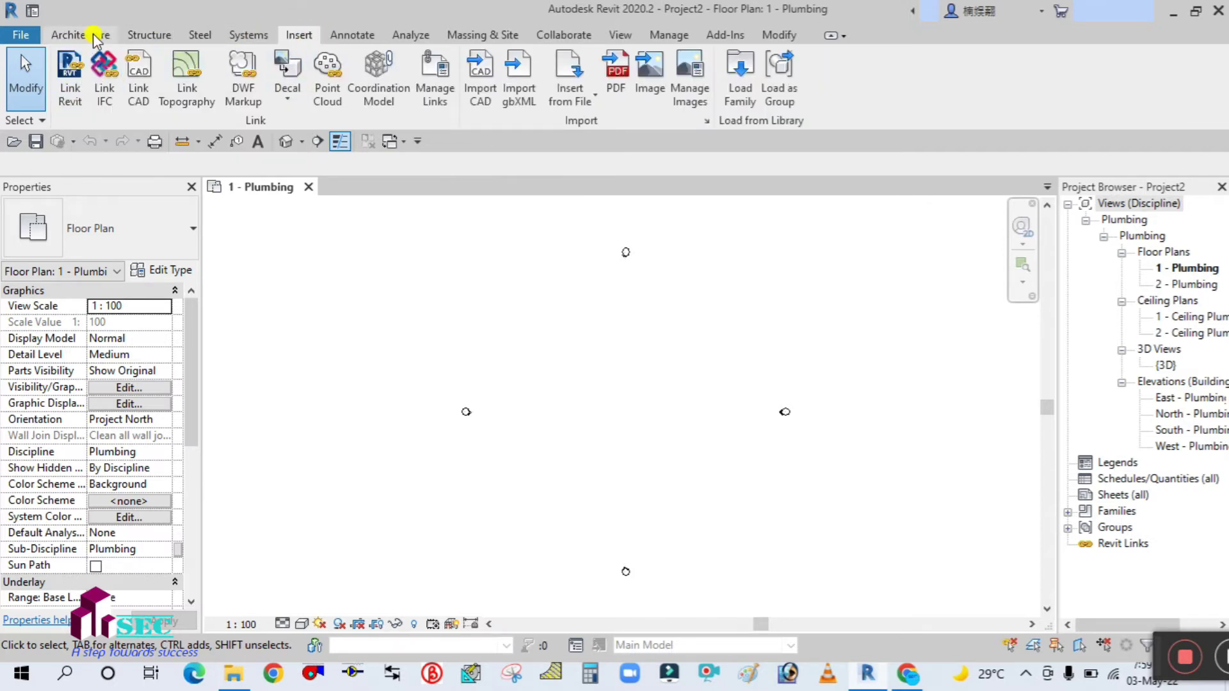
{"action": "left_click", "coordinate": [669, 35]}
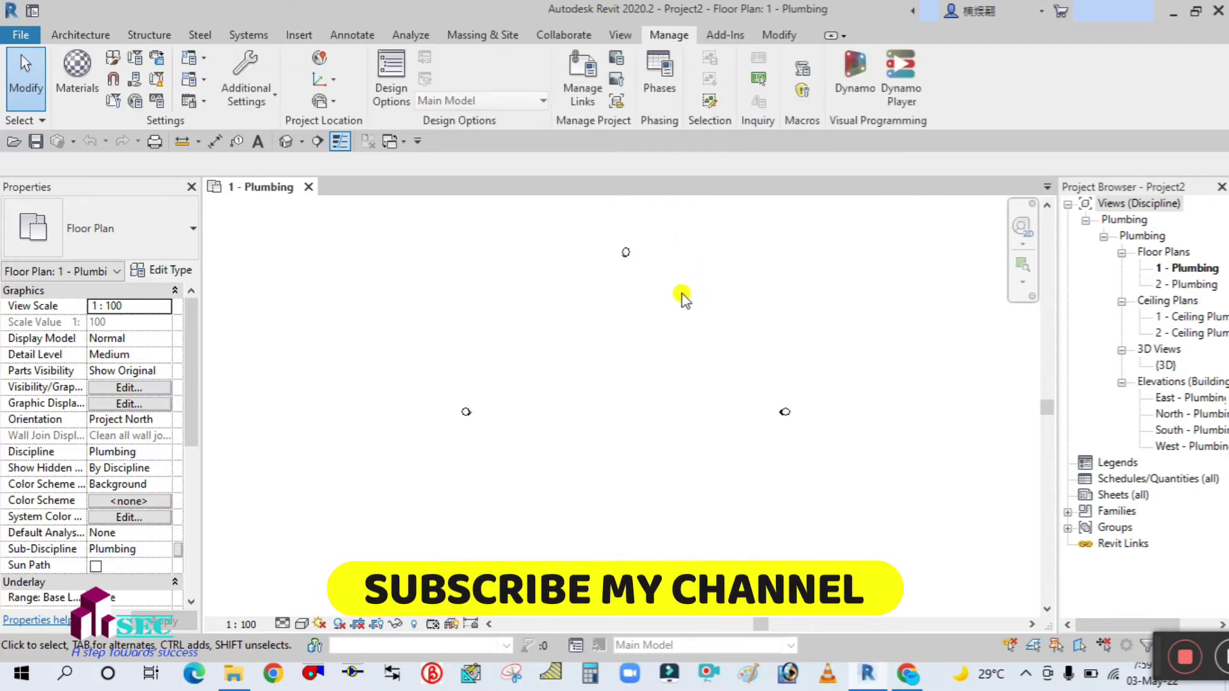
{"action": "left_click", "coordinate": [586, 107]}
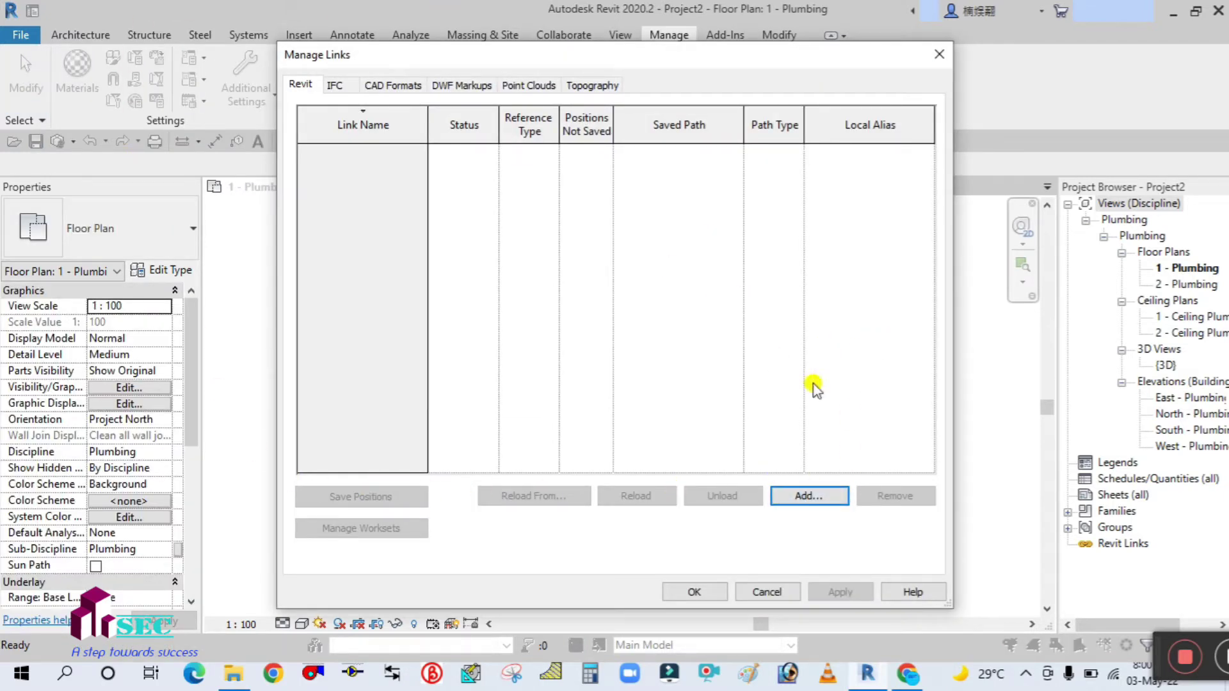
{"action": "left_click_drag", "start_coordinate": [627, 60], "coordinate": [614, 41]}
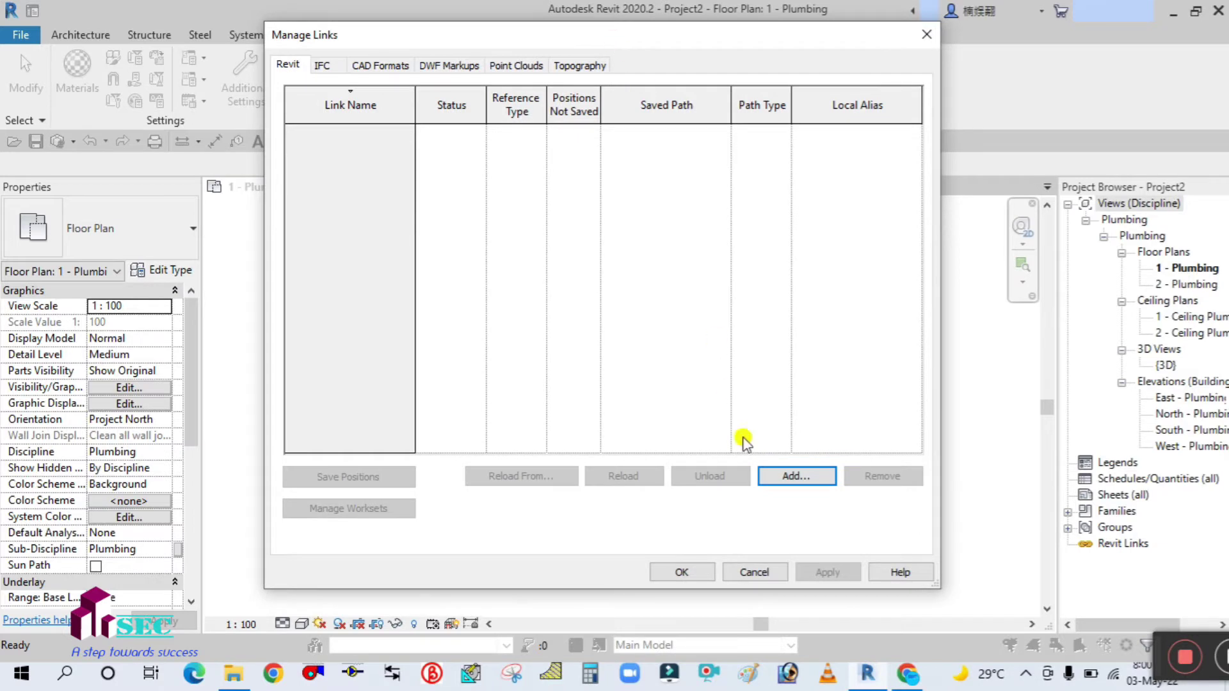
{"action": "left_click", "coordinate": [795, 476]}
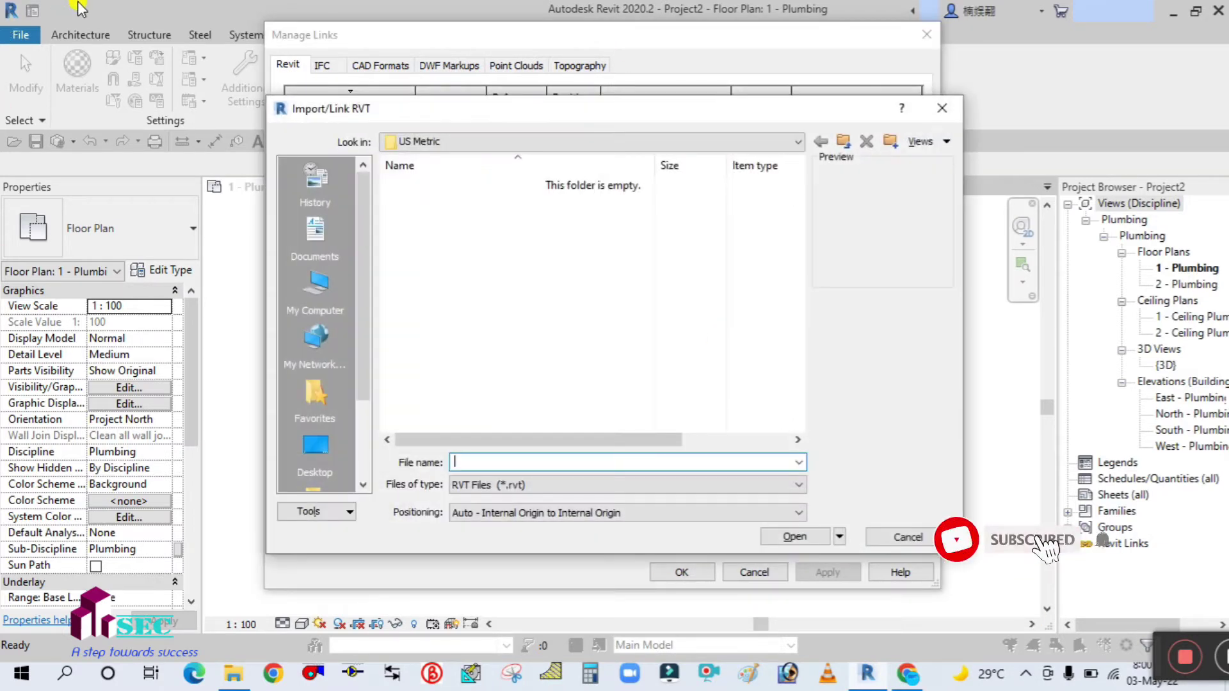
{"action": "left_click", "coordinate": [316, 448]}
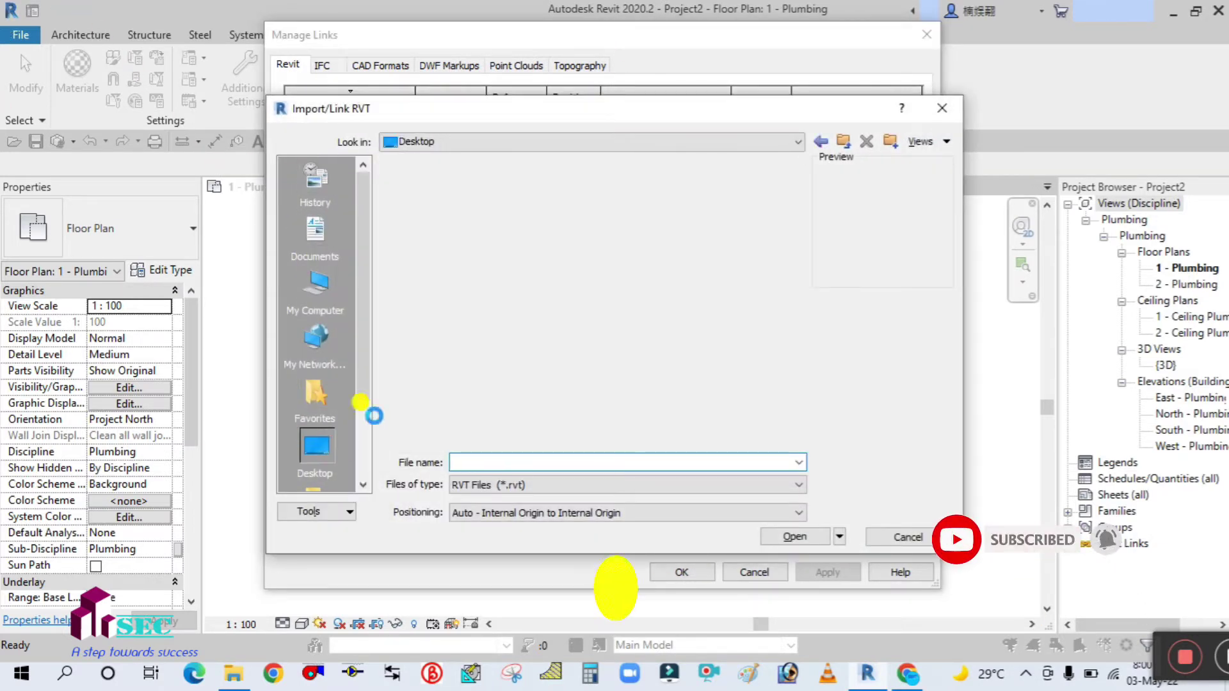
{"action": "left_click", "coordinate": [468, 374]}
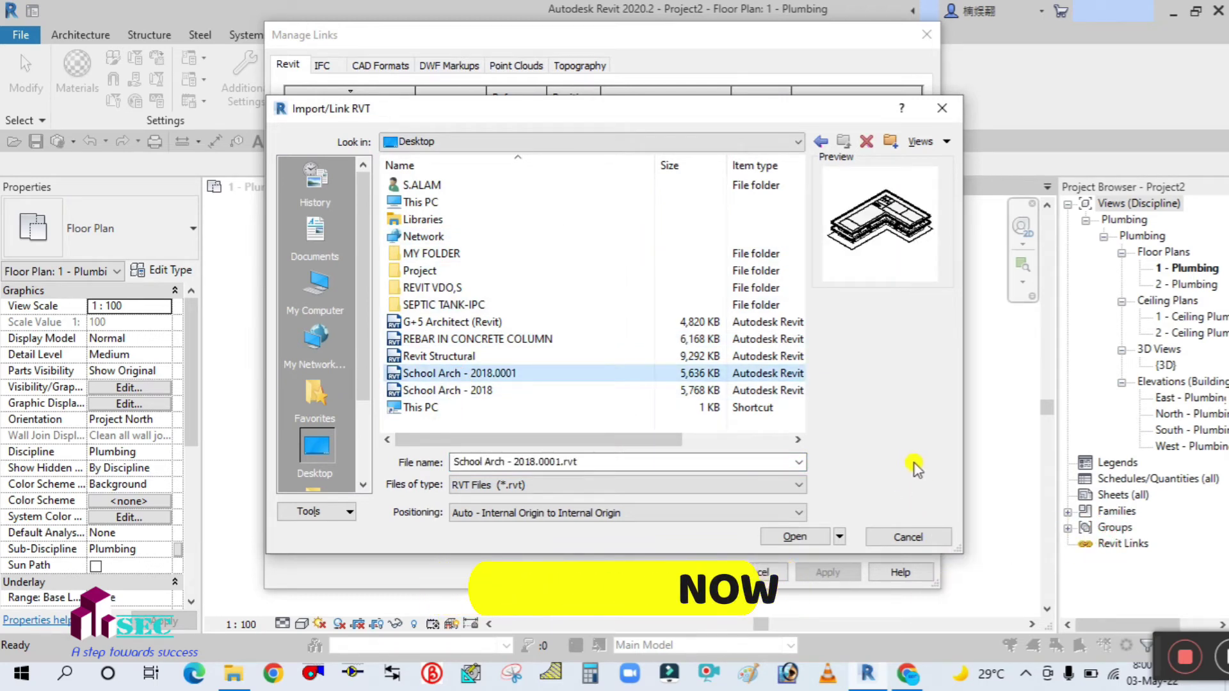
- Link School Arch - 2018.0001.rvt and confirm the Manage Links dialog with OK
{"action": "left_click", "coordinate": [795, 537]}
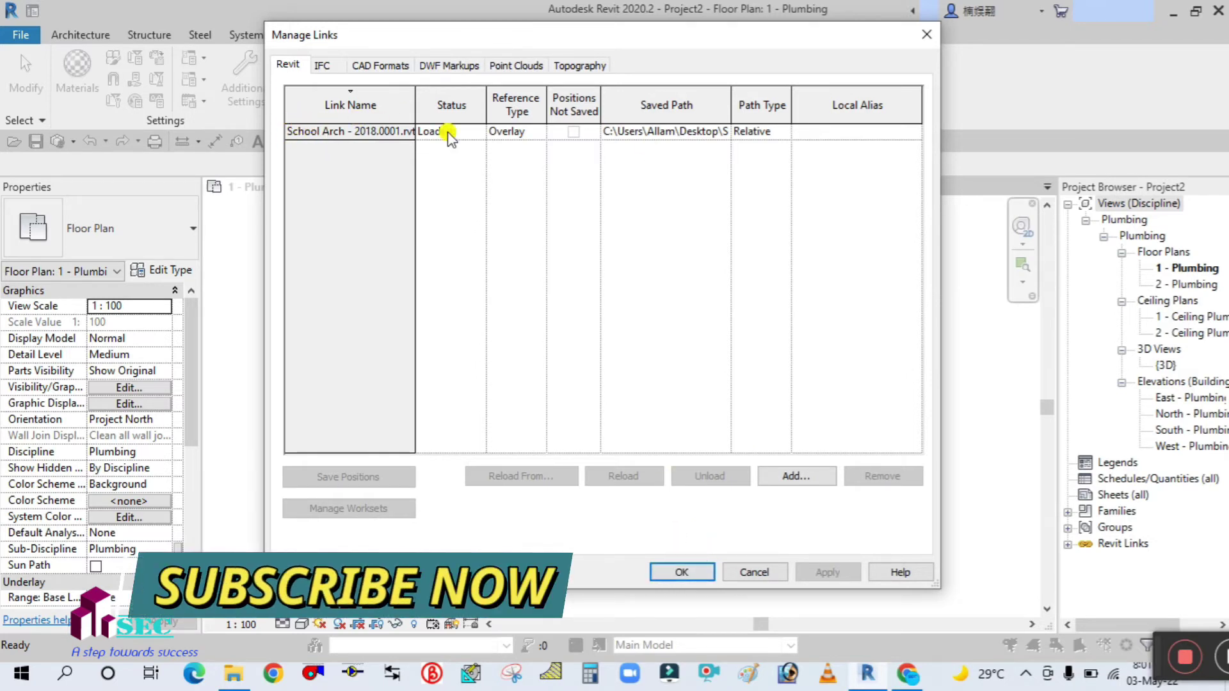
{"action": "left_click", "coordinate": [696, 576]}
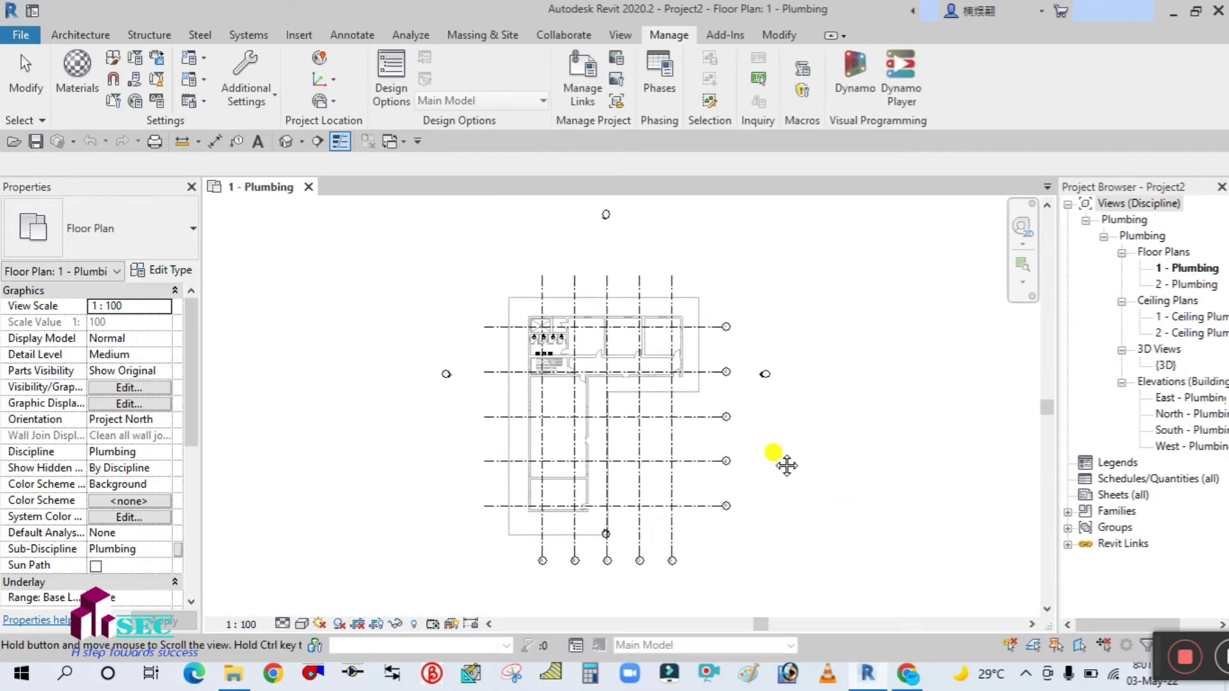
- Frame the linked school building in the active 1 - Plumbing plan and show the Systems tab
{"action": "scroll", "coordinate": [576, 340], "scroll_direction": "up", "scroll_amount": 5}
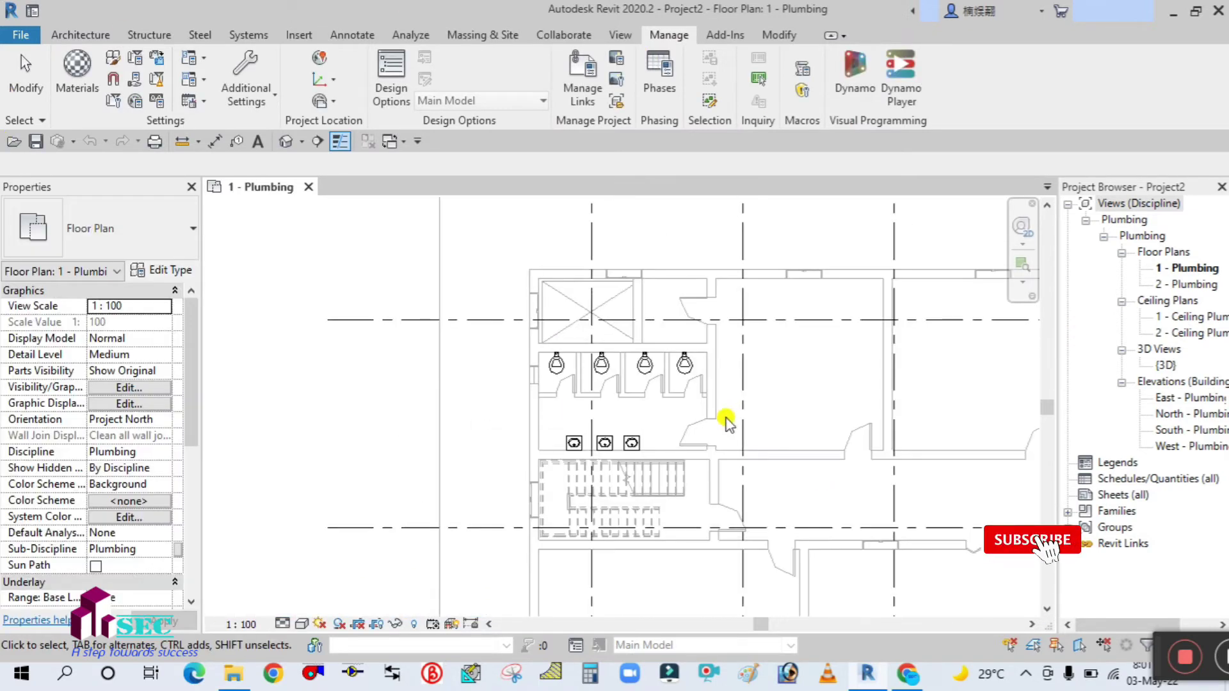
{"action": "middle_click_drag", "start_coordinate": [730, 417], "coordinate": [512, 365]}
{"action": "scroll", "coordinate": [522, 362], "scroll_direction": "down", "scroll_amount": 1}
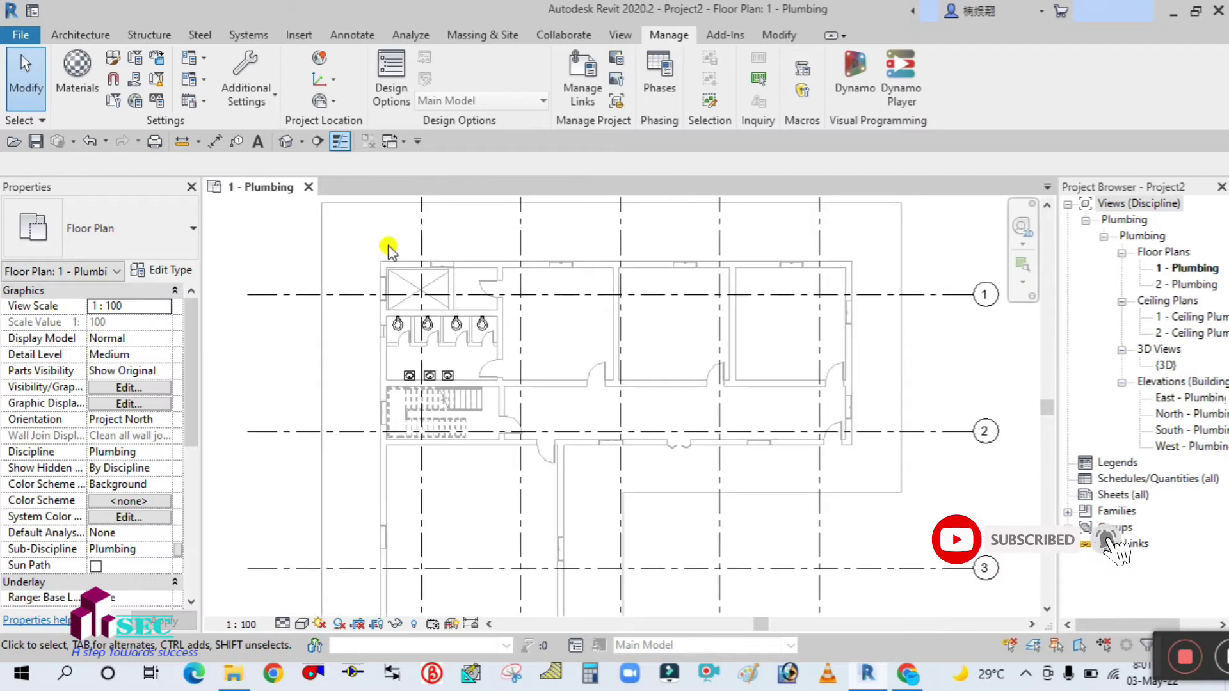
{"action": "scroll", "coordinate": [708, 488], "scroll_direction": "down", "scroll_amount": 2}
{"action": "middle_click_drag", "start_coordinate": [708, 489], "coordinate": [643, 410]}
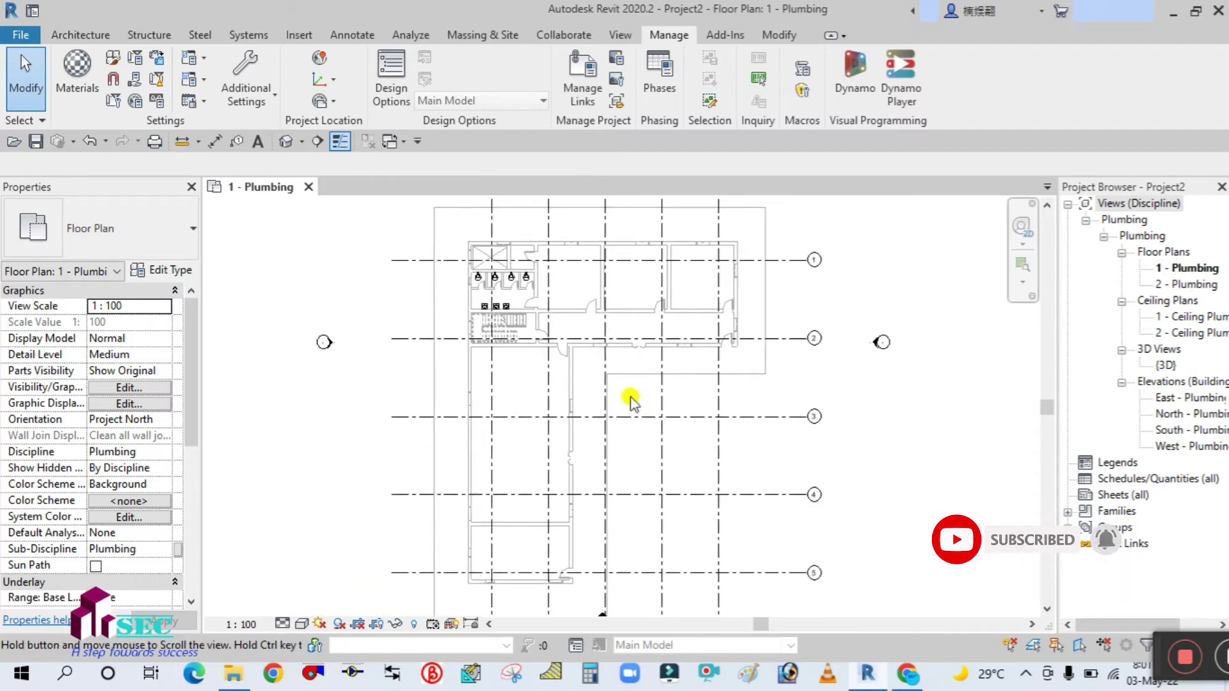
{"action": "left_click", "coordinate": [1194, 268]}
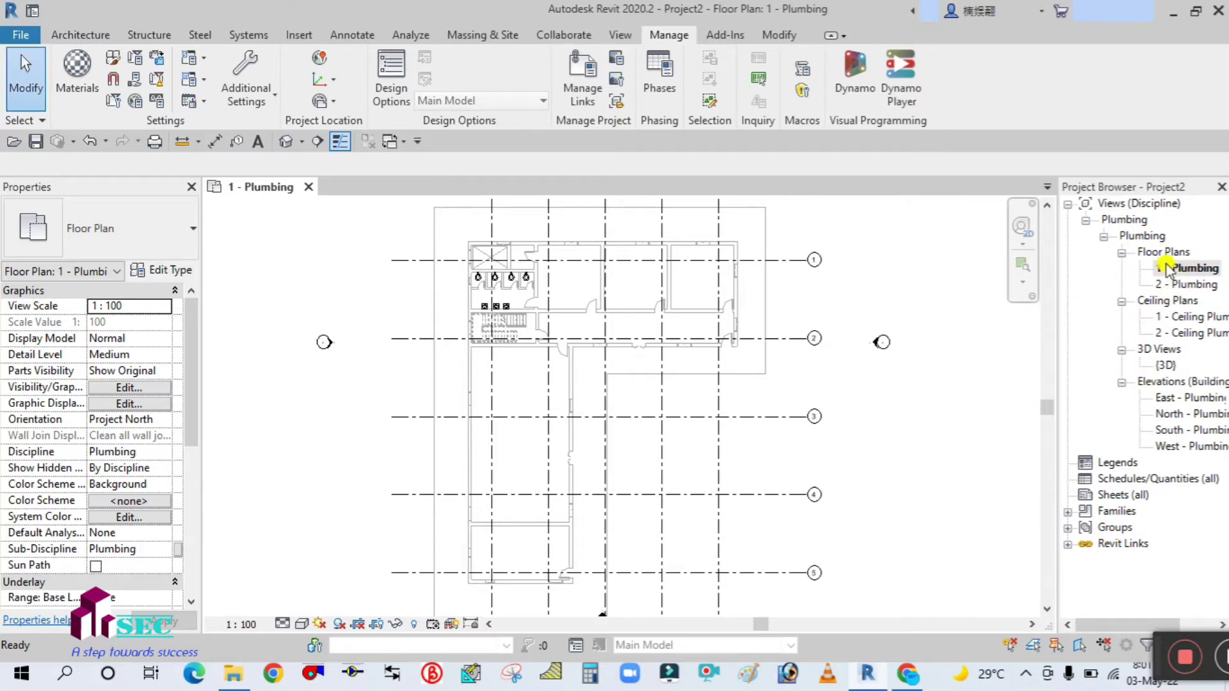
{"action": "middle_click_drag", "start_coordinate": [857, 389], "coordinate": [900, 431]}
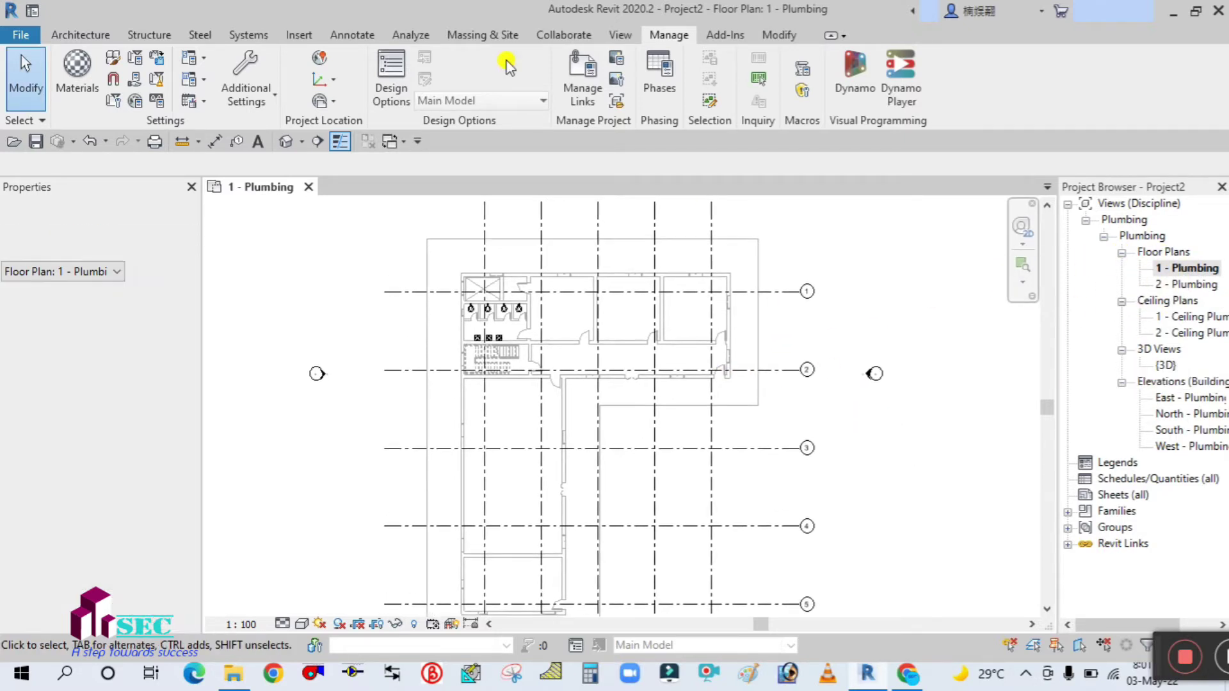
{"action": "left_click", "coordinate": [244, 36]}
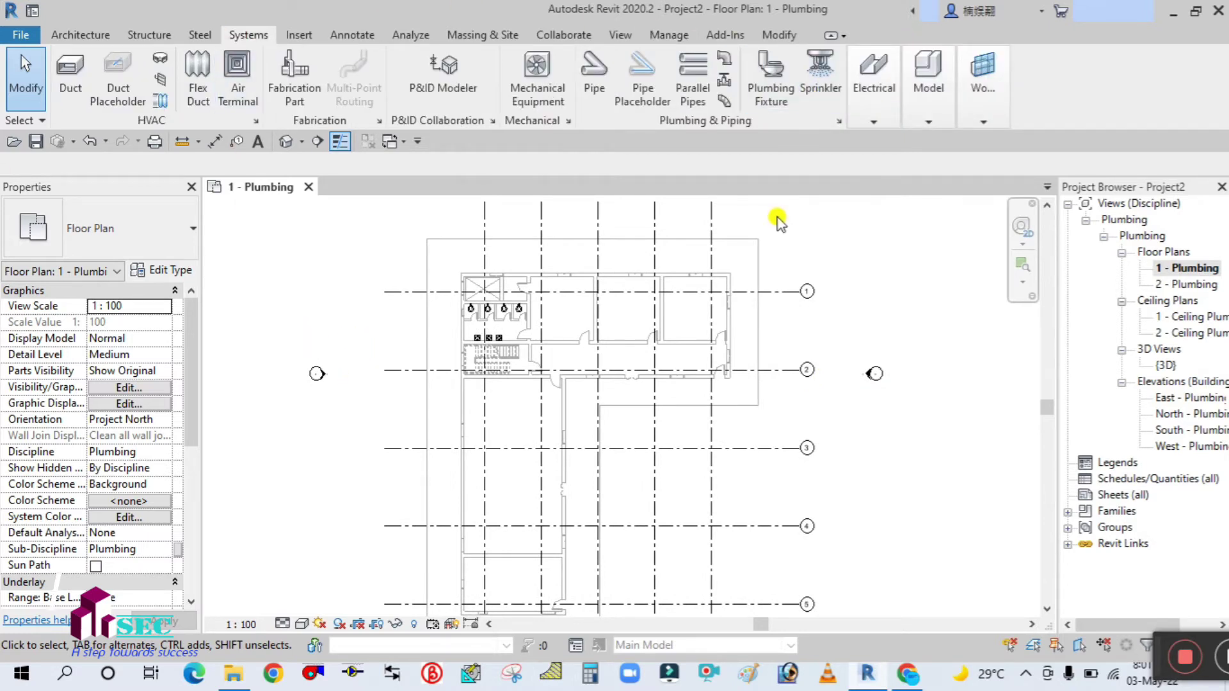
- Start Plumbing Fixture with type M_Water Closet - Flush Valve - Wall Mounted Private 6.1 Lpf
{"action": "left_click", "coordinate": [772, 81]}
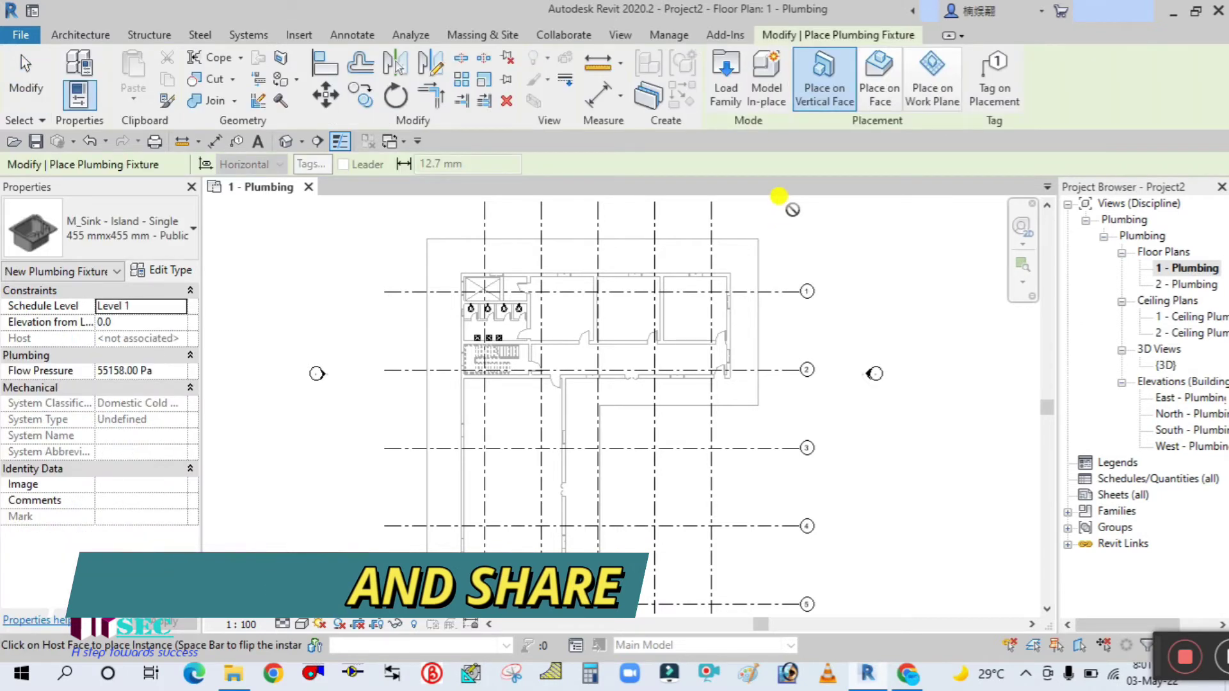
{"action": "left_click", "coordinate": [169, 239]}
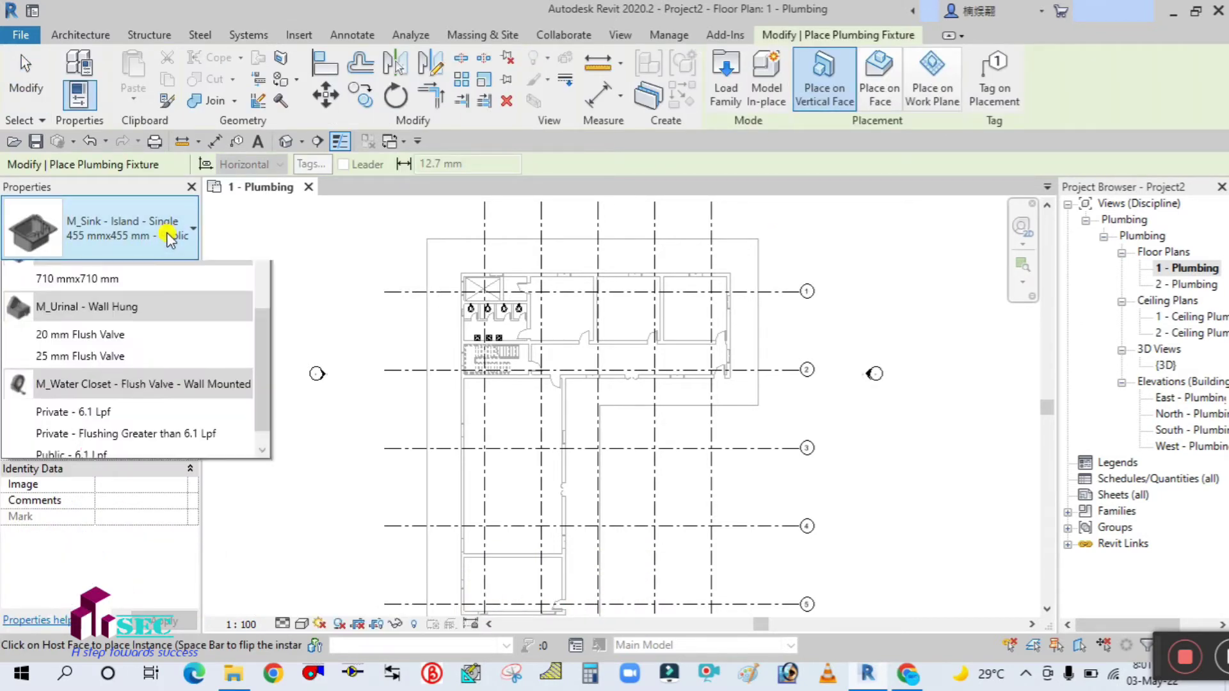
{"action": "scroll", "coordinate": [119, 512], "scroll_direction": "down", "scroll_amount": 1}
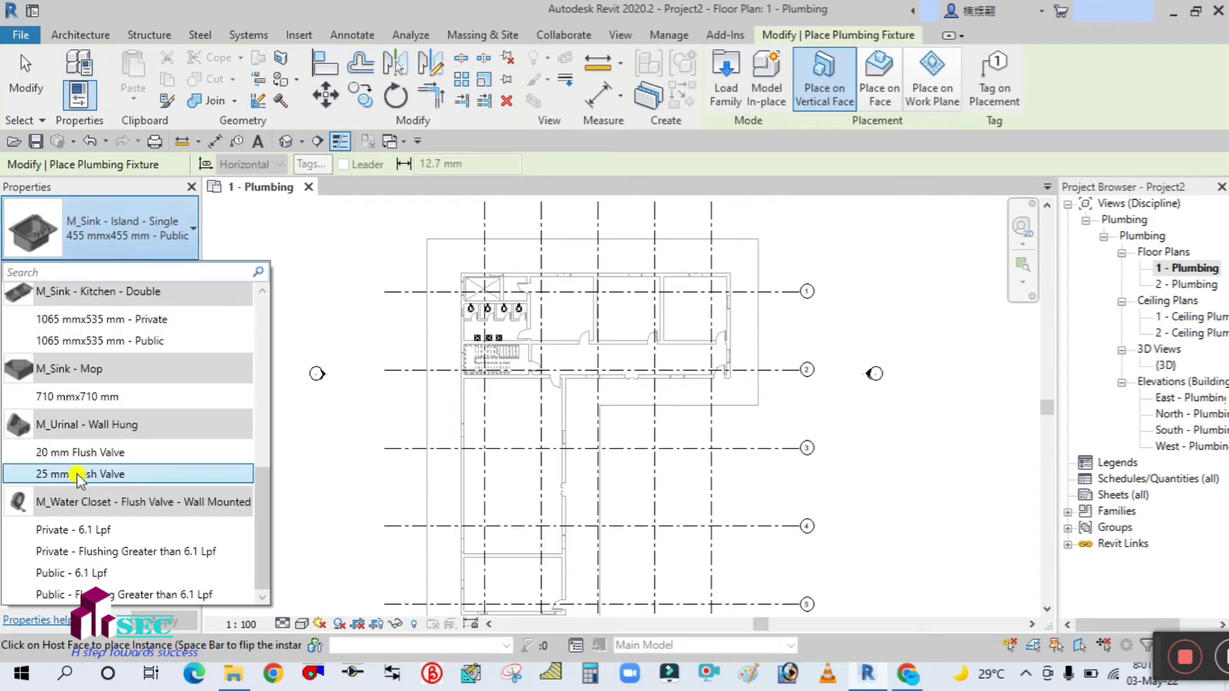
{"action": "left_click", "coordinate": [105, 530]}
{"action": "scroll", "coordinate": [486, 312], "scroll_direction": "up", "scroll_amount": 3}
{"action": "scroll", "coordinate": [483, 315], "scroll_direction": "up", "scroll_amount": 3}
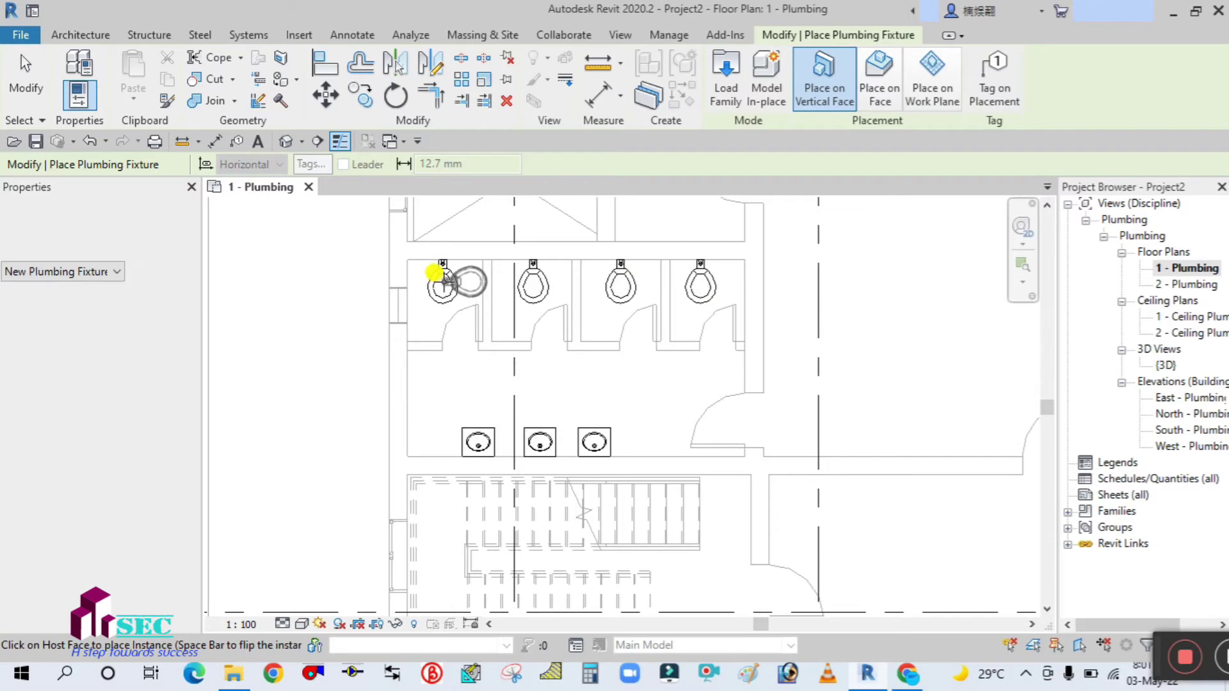
{"action": "scroll", "coordinate": [444, 262], "scroll_direction": "up", "scroll_amount": 3}
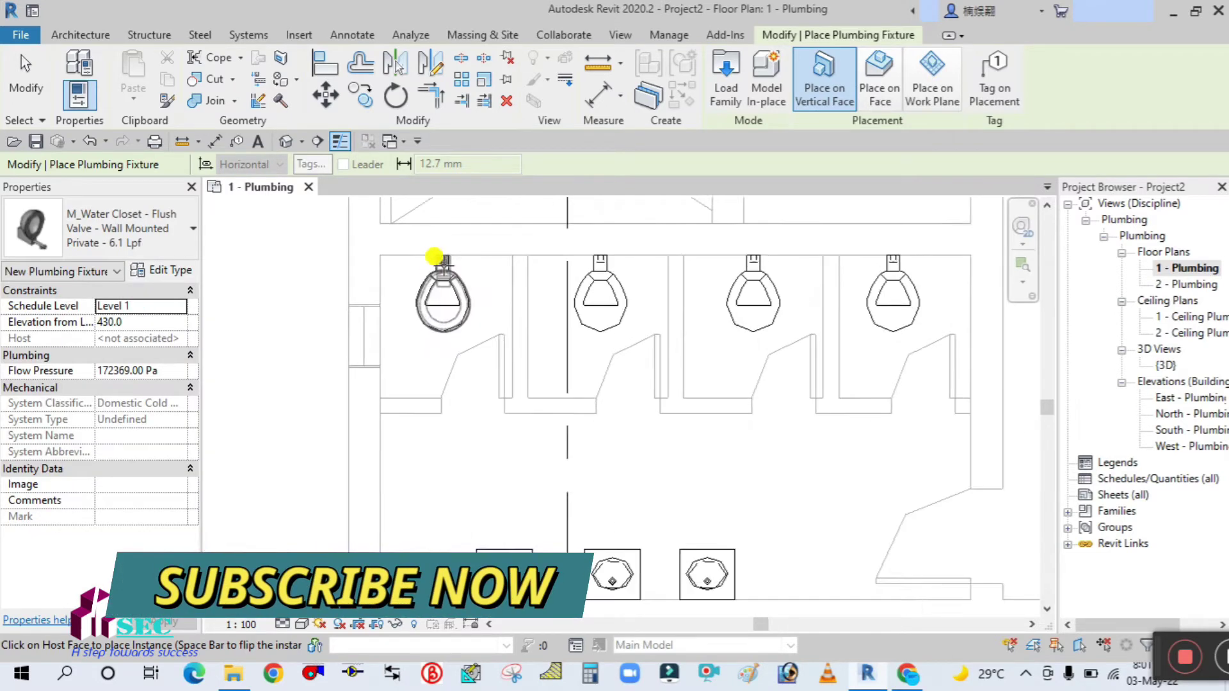
{"action": "scroll", "coordinate": [444, 262], "scroll_direction": "up", "scroll_amount": 1}
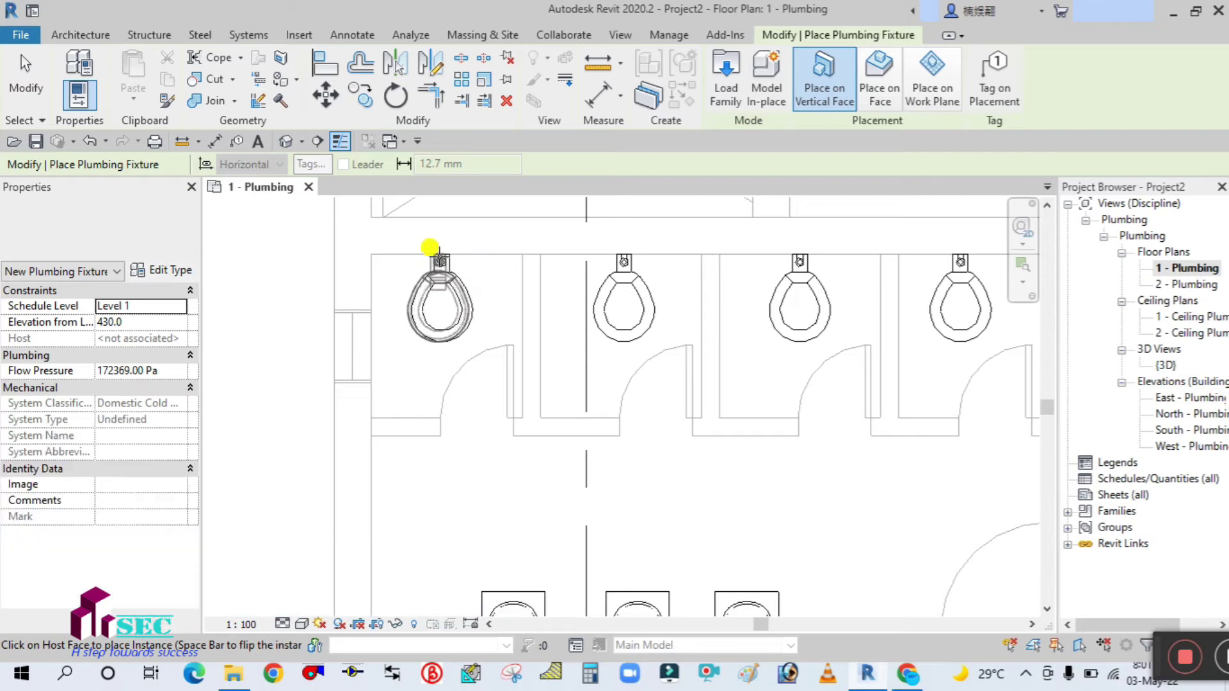
- Using Place on Vertical Face, put a water closet on each stall's back wall
{"action": "left_click", "coordinate": [429, 250]}
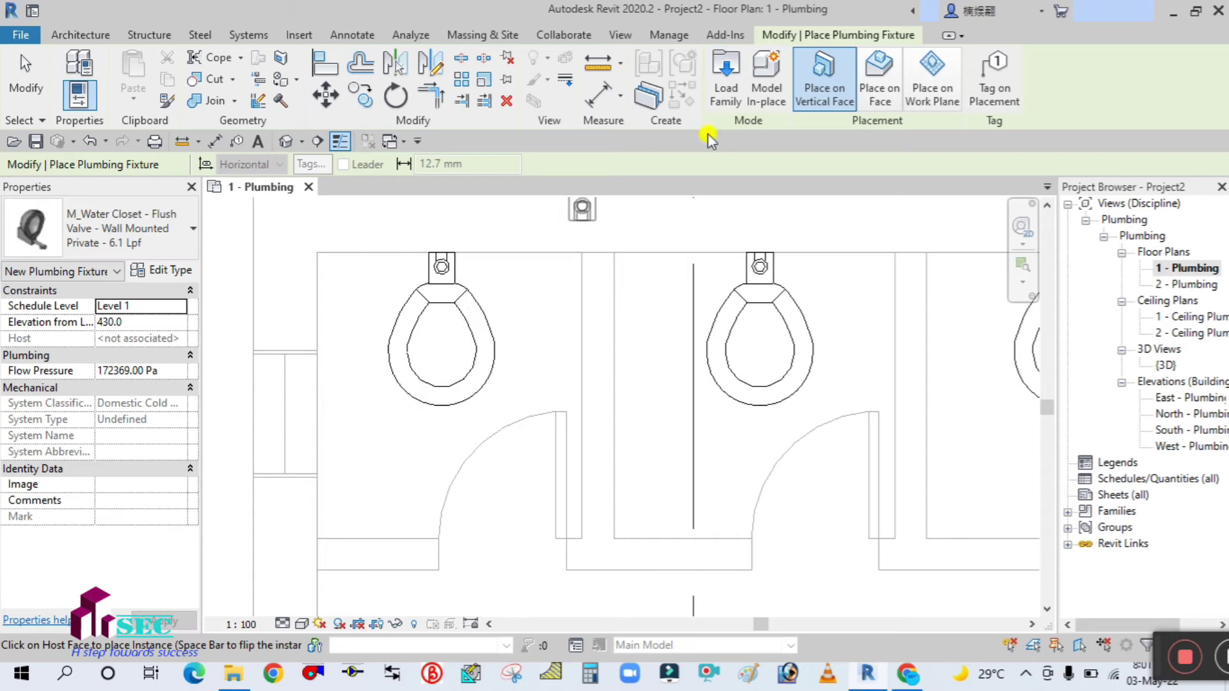
{"action": "left_click", "coordinate": [826, 113]}
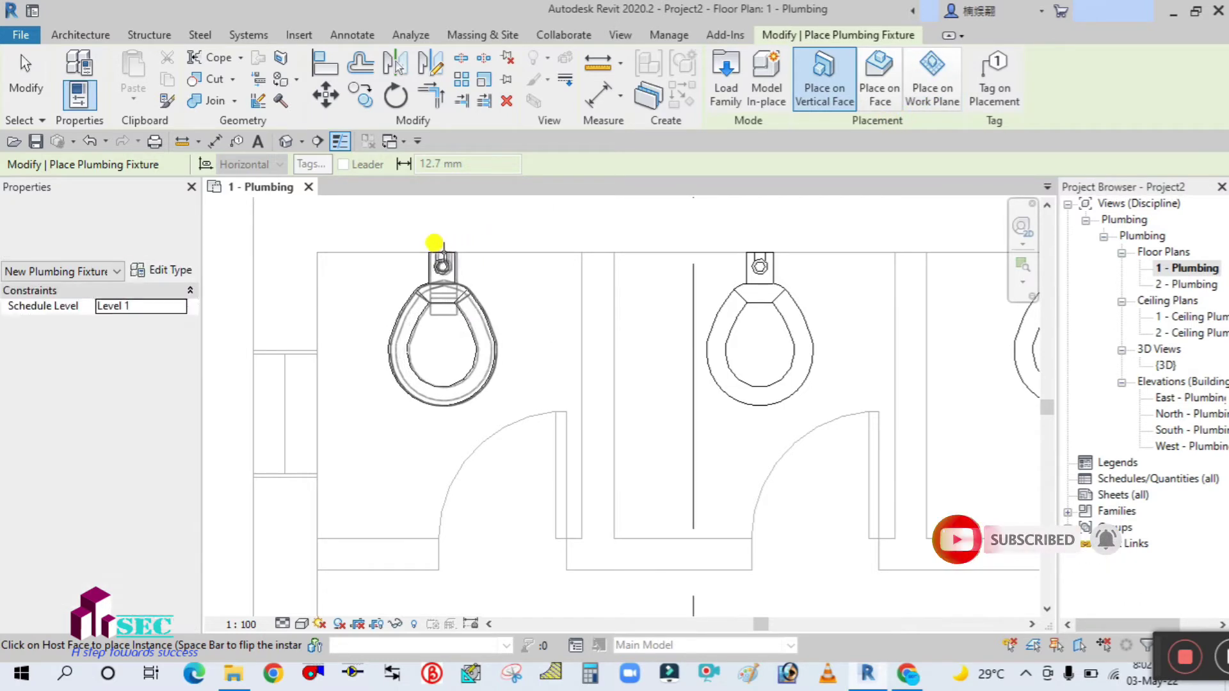
{"action": "left_click", "coordinate": [435, 244]}
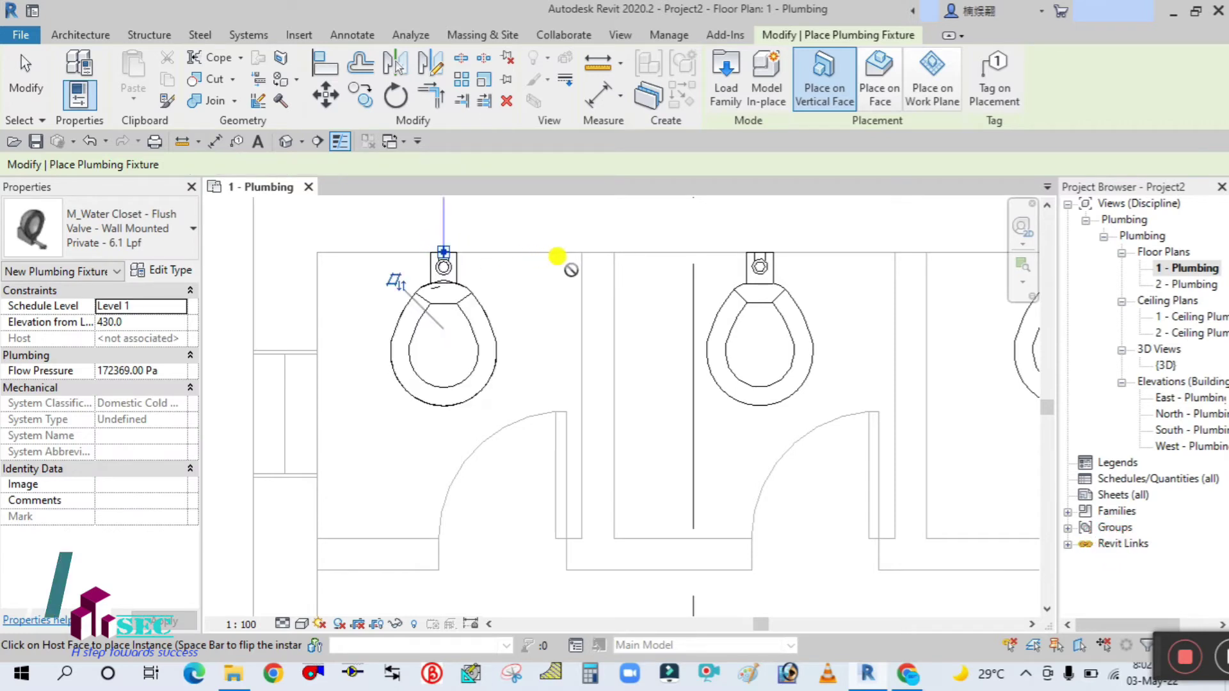
{"action": "left_click", "coordinate": [752, 246]}
{"action": "scroll", "coordinate": [470, 323], "scroll_direction": "down", "scroll_amount": 2}
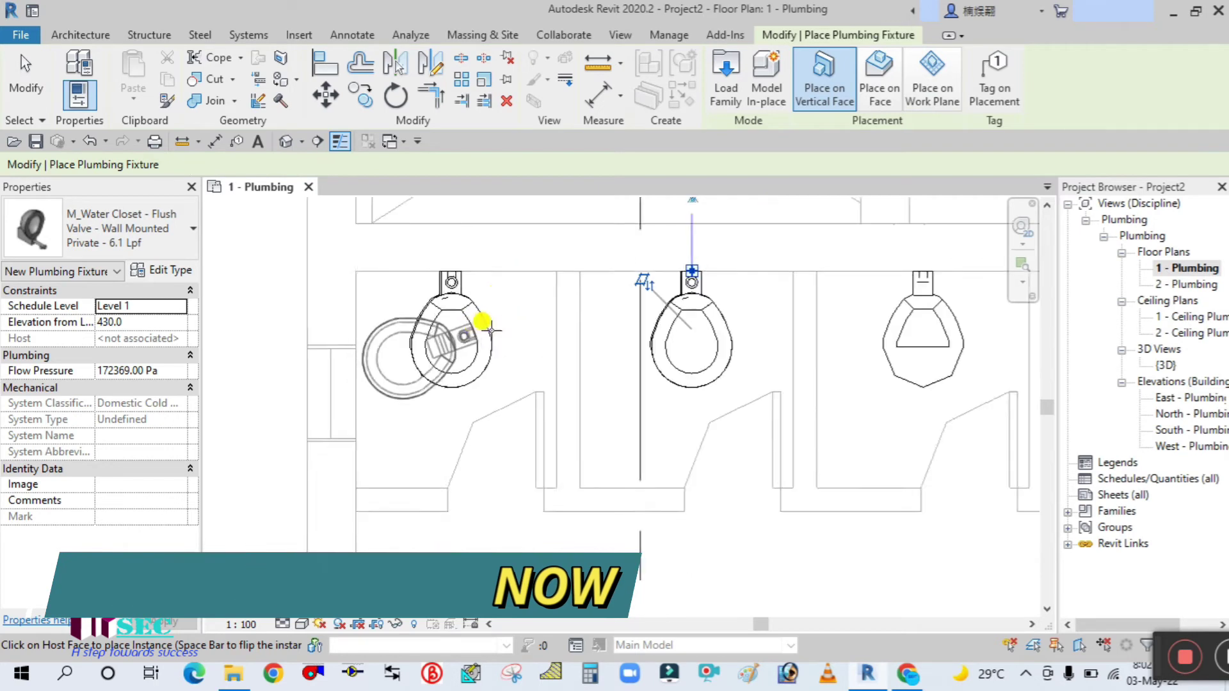
{"action": "scroll", "coordinate": [761, 305], "scroll_direction": "up", "scroll_amount": 2}
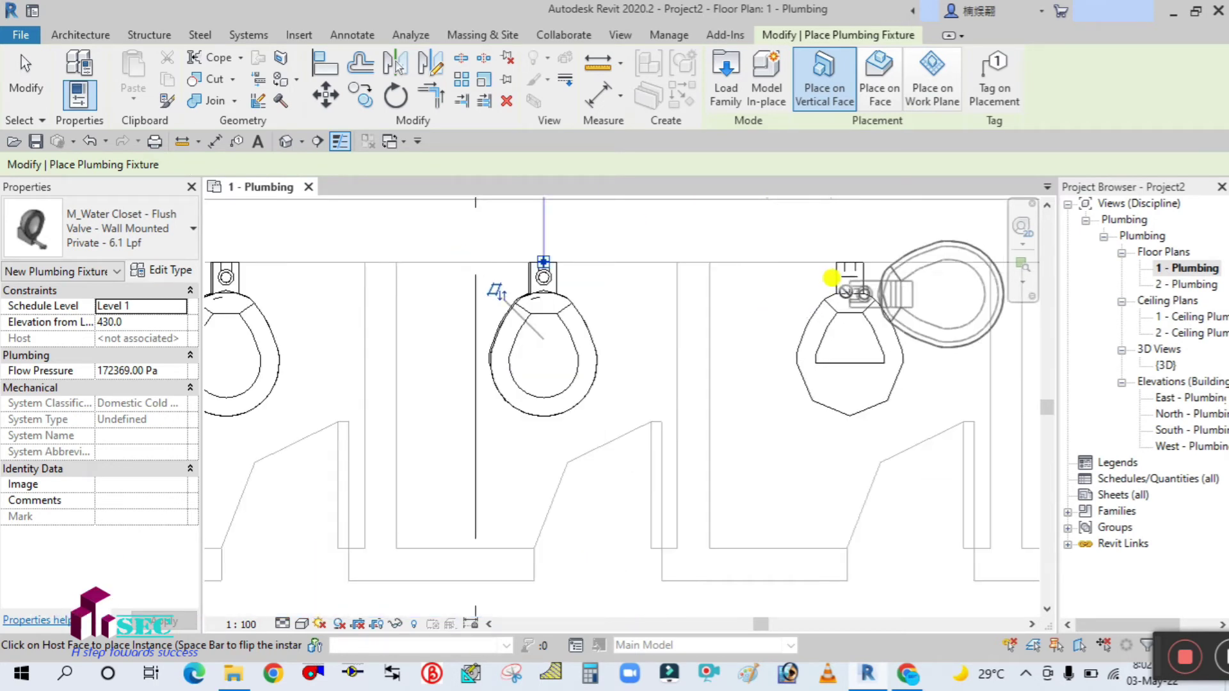
{"action": "left_click", "coordinate": [831, 260]}
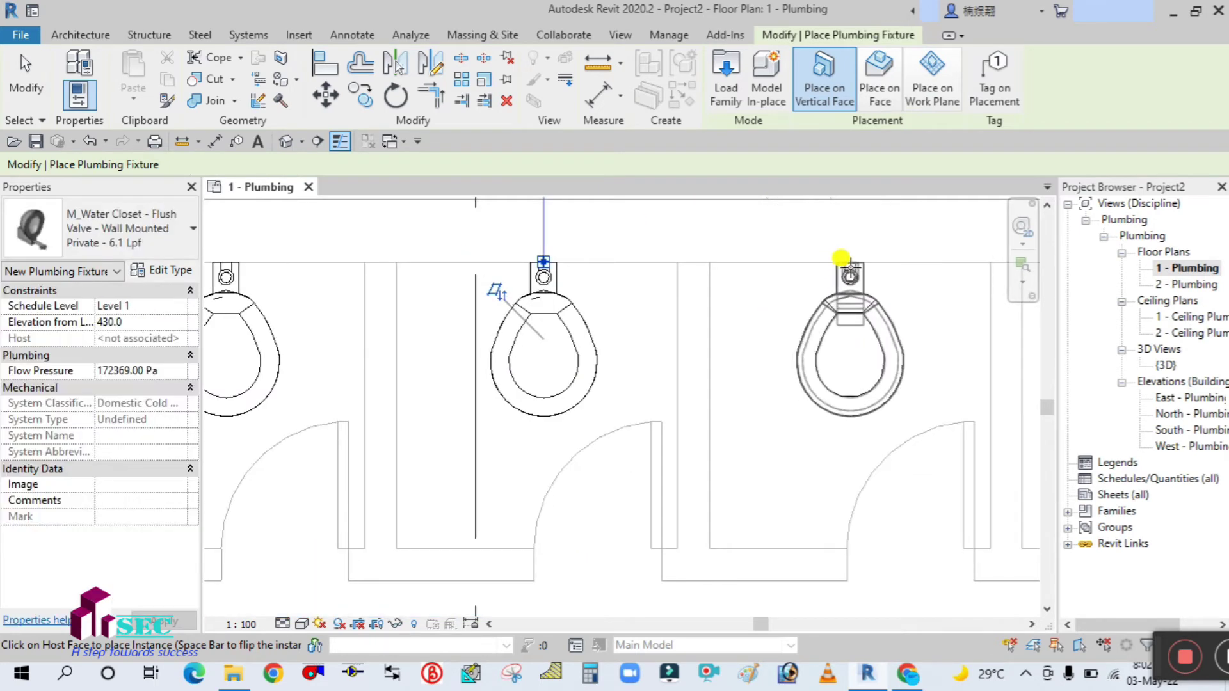
{"action": "left_click", "coordinate": [543, 320]}
{"action": "scroll", "coordinate": [486, 320], "scroll_direction": "down", "scroll_amount": 2}
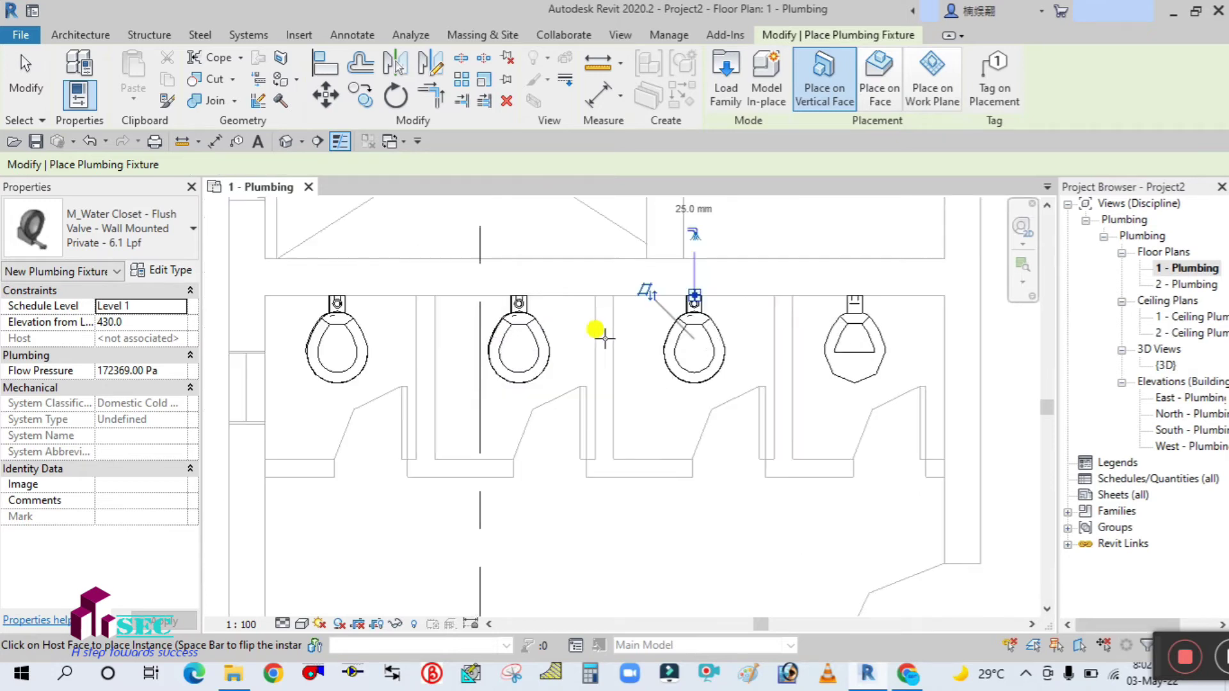
{"action": "scroll", "coordinate": [830, 290], "scroll_direction": "up", "scroll_amount": 2}
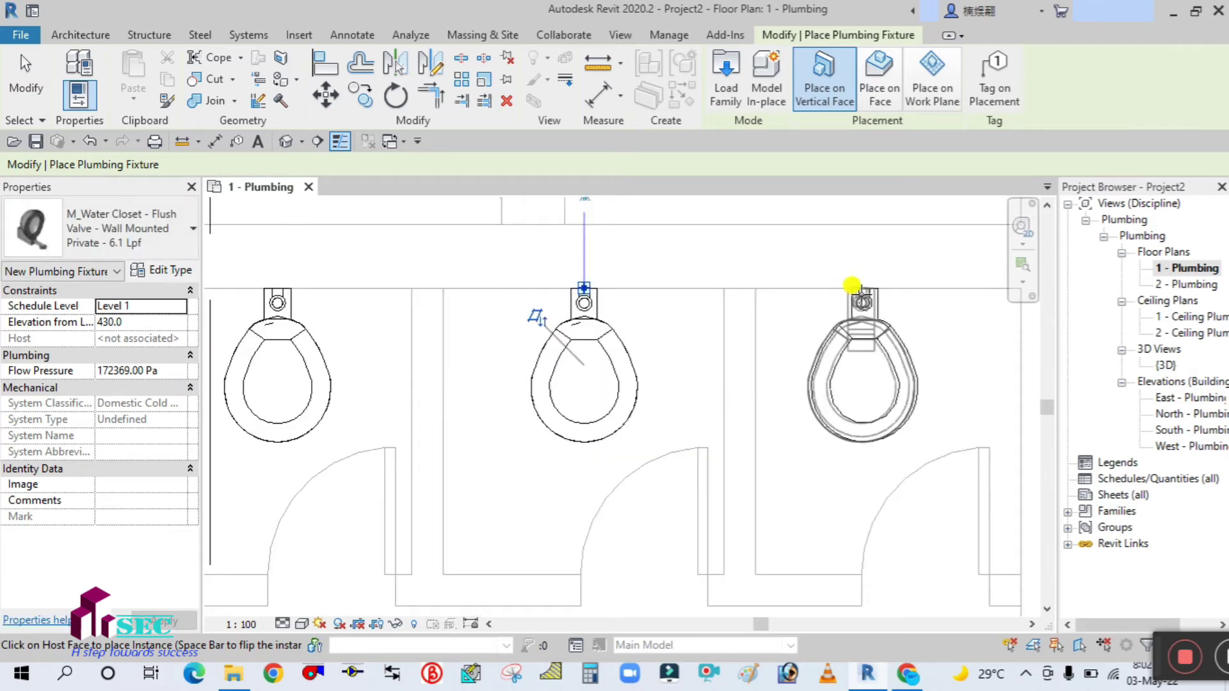
{"action": "left_click", "coordinate": [855, 284]}
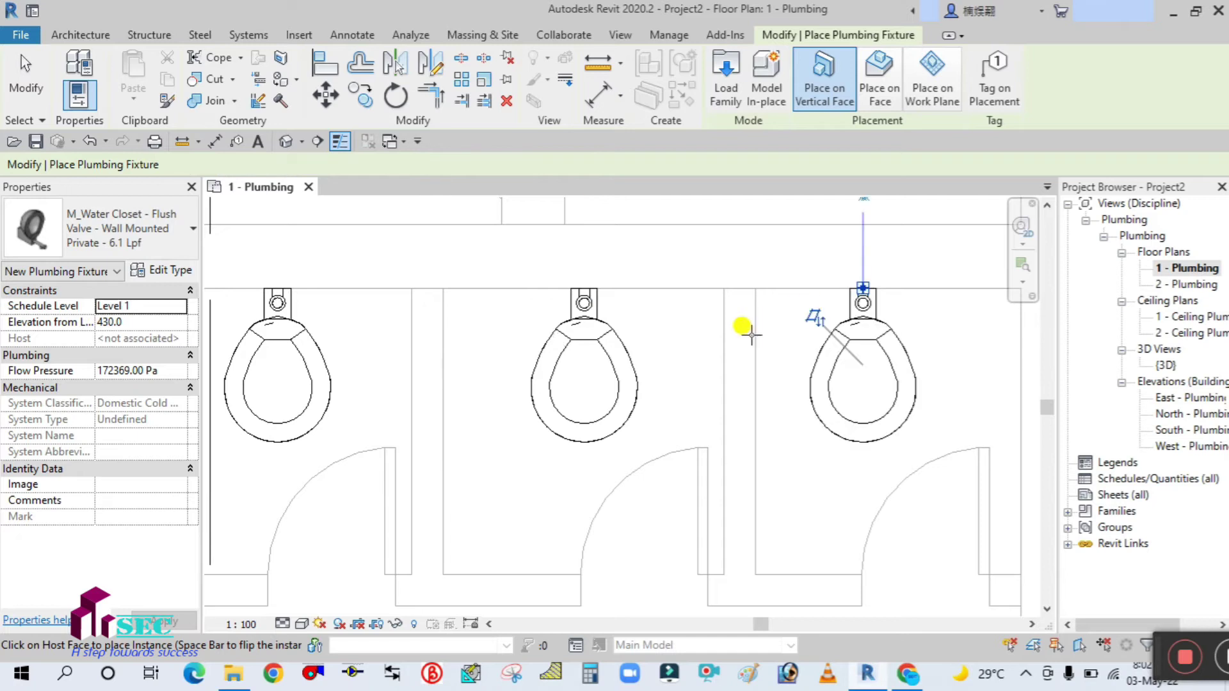
{"action": "scroll", "coordinate": [693, 337], "scroll_direction": "down", "scroll_amount": 2}
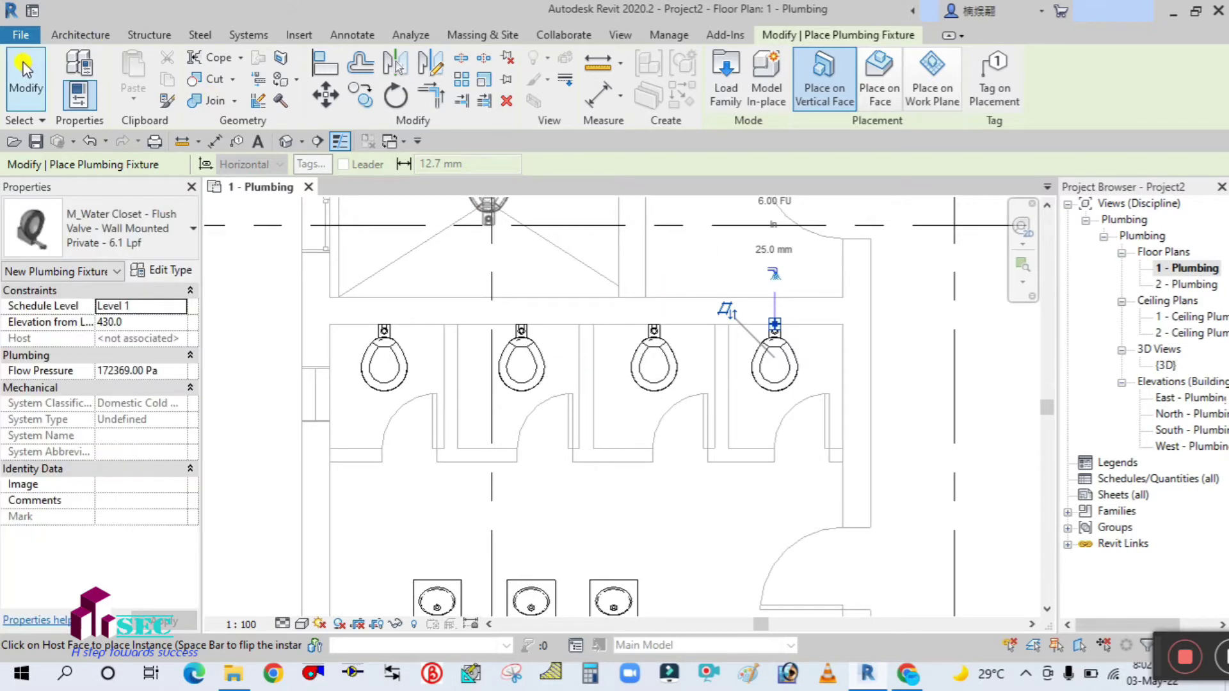
{"action": "left_click", "coordinate": [29, 64]}
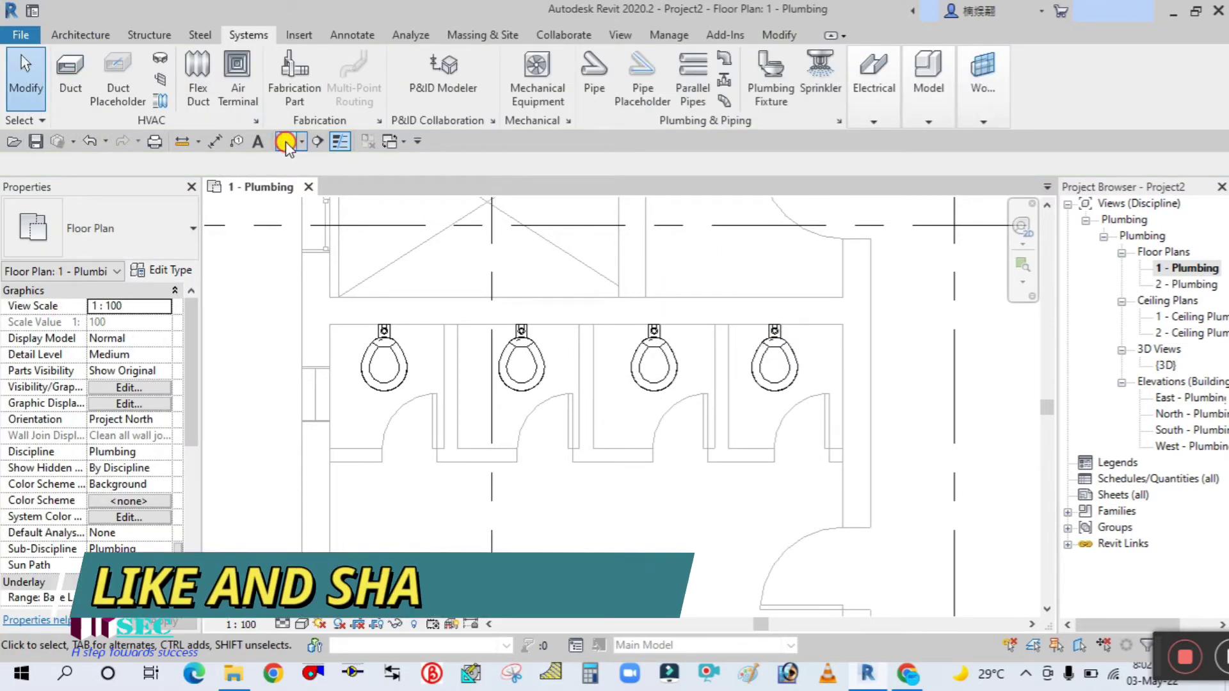
- Open the default 3D view with Fine detail level and Shaded visual style
{"action": "key", "text": "3"}
{"action": "key", "text": "d"}
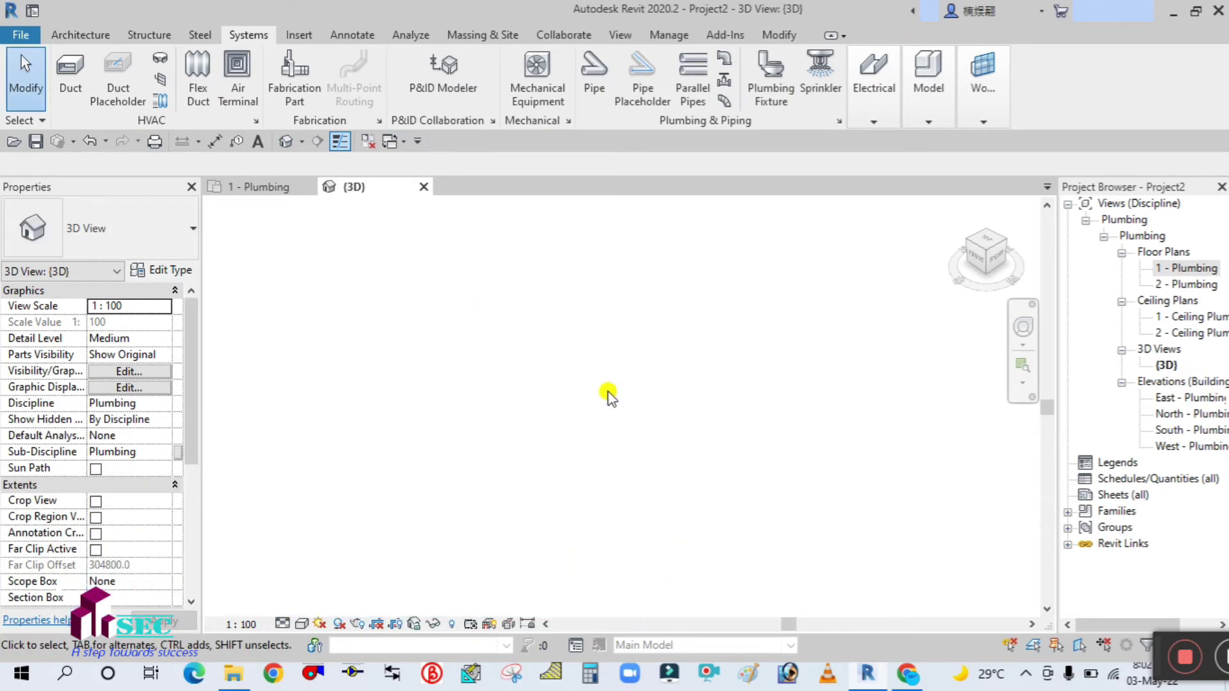
{"action": "scroll", "coordinate": [626, 377], "scroll_direction": "up", "scroll_amount": 3}
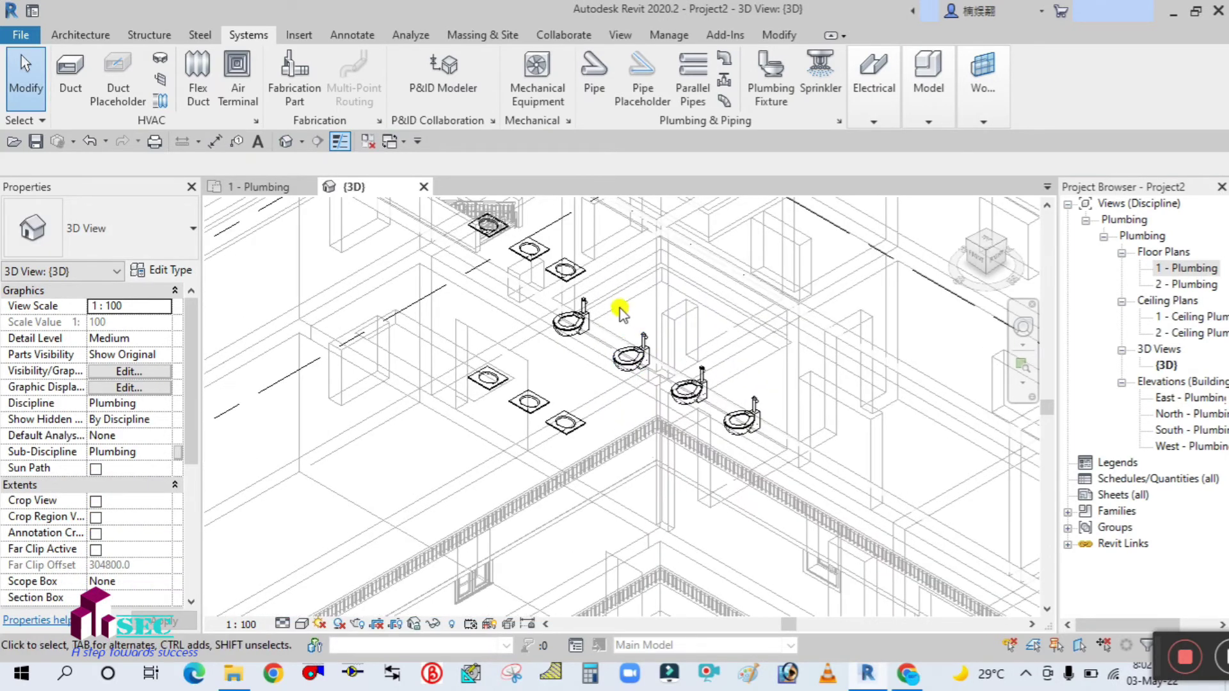
{"action": "scroll", "coordinate": [625, 359], "scroll_direction": "up", "scroll_amount": 2}
{"action": "scroll", "coordinate": [736, 397], "scroll_direction": "up", "scroll_amount": 3}
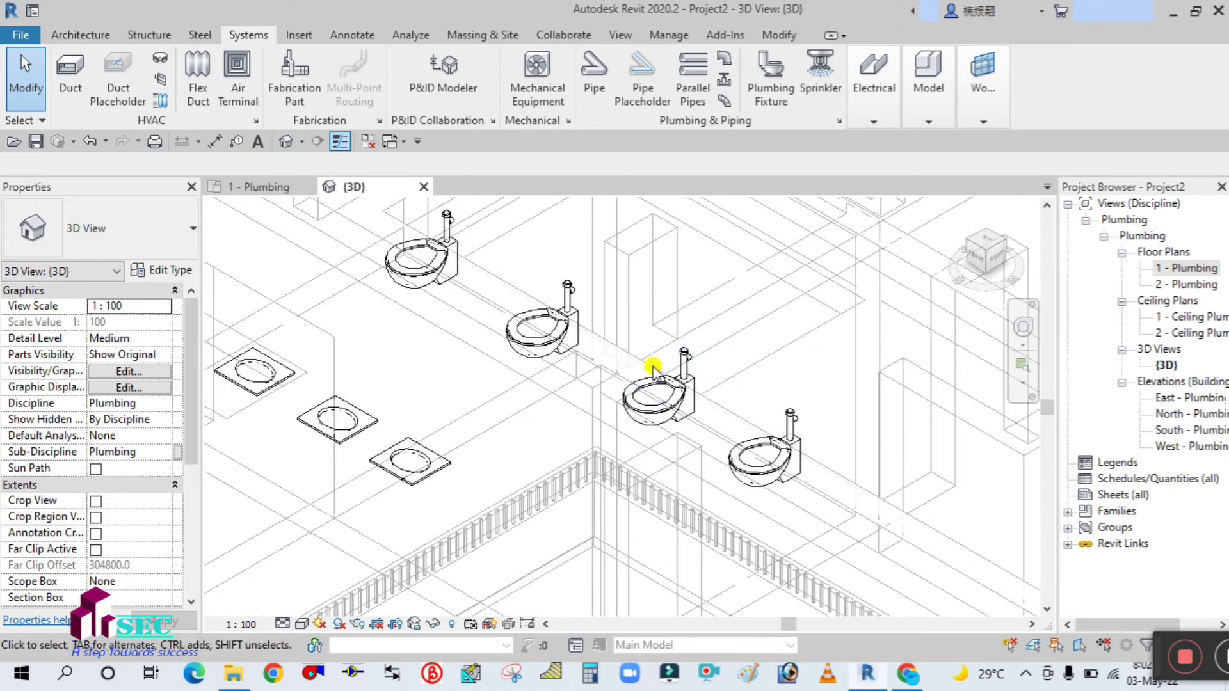
{"action": "scroll", "coordinate": [592, 339], "scroll_direction": "down", "scroll_amount": 4}
{"action": "scroll", "coordinate": [595, 338], "scroll_direction": "down", "scroll_amount": 2}
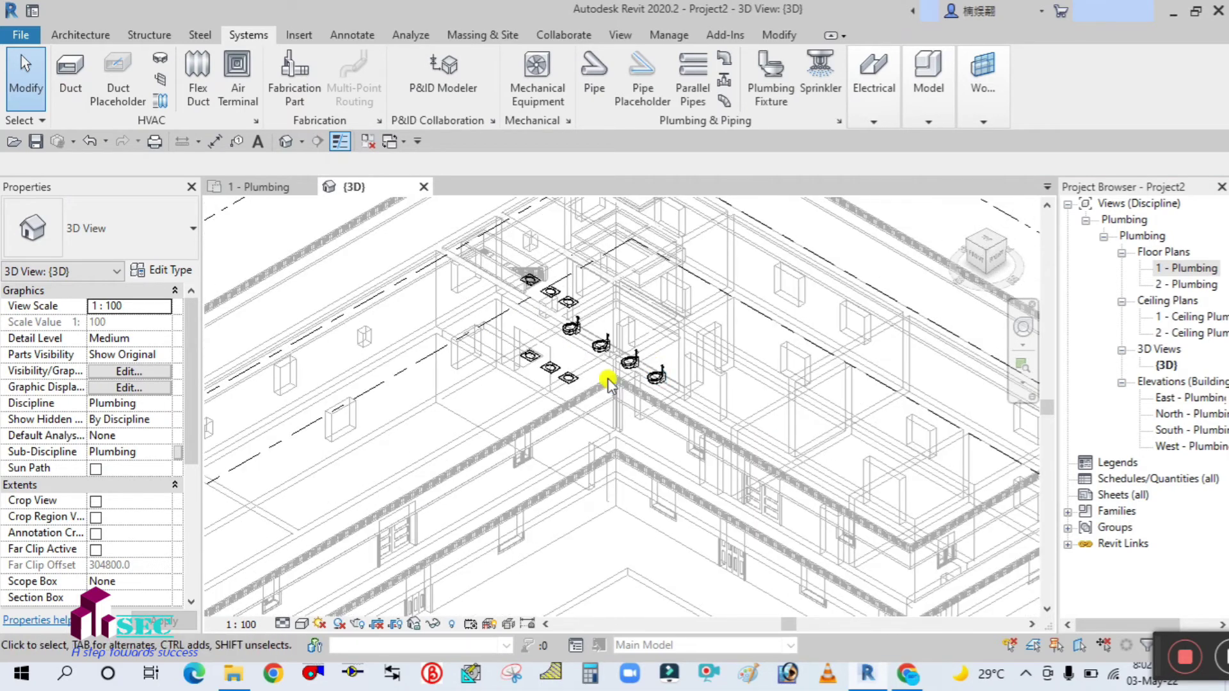
{"action": "left_click", "coordinate": [282, 625]}
{"action": "left_click", "coordinate": [291, 604]}
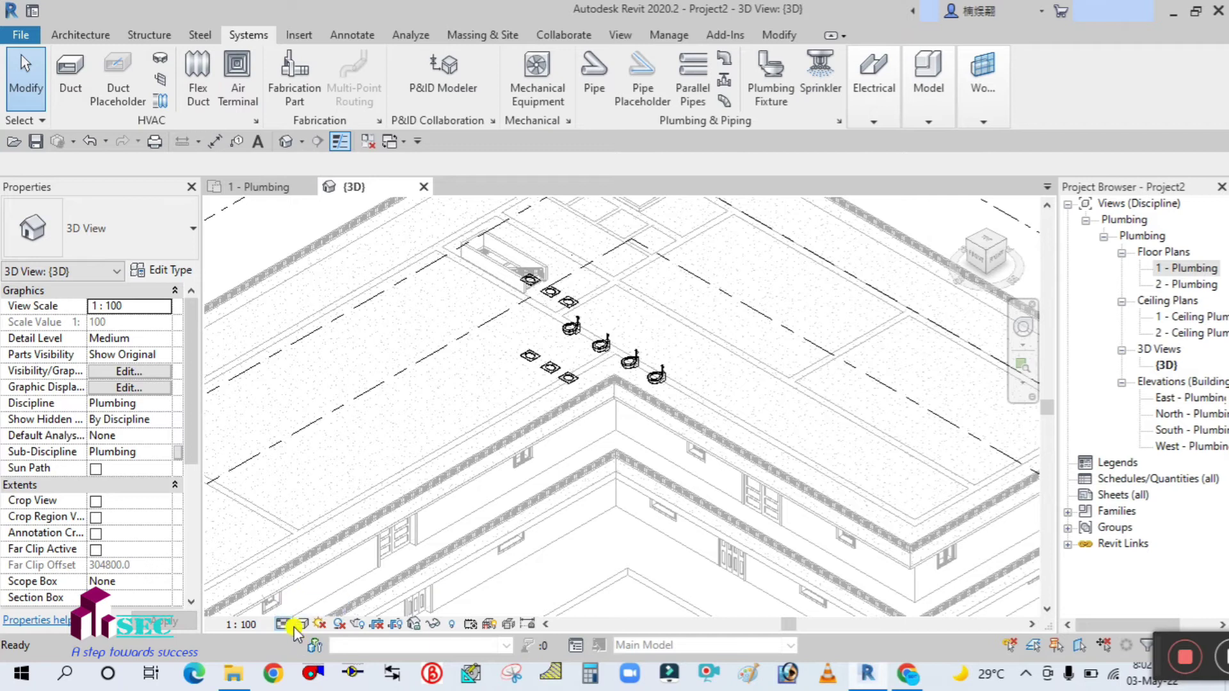
{"action": "left_click", "coordinate": [301, 624]}
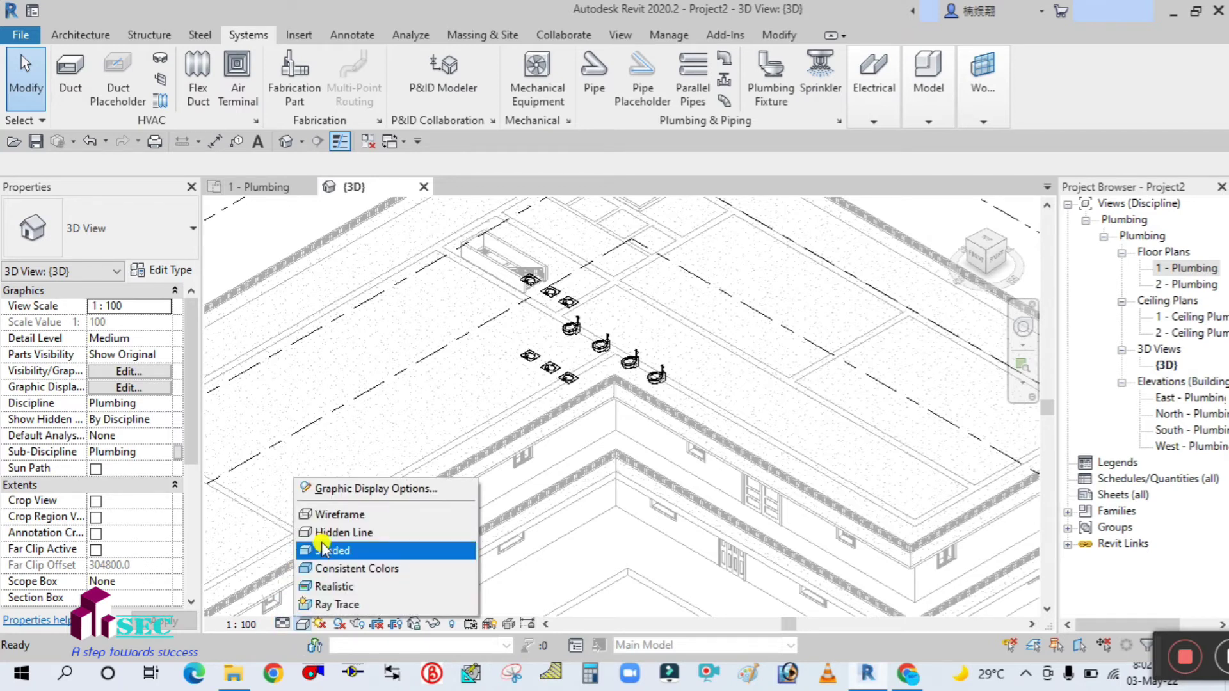
{"action": "left_click", "coordinate": [322, 549]}
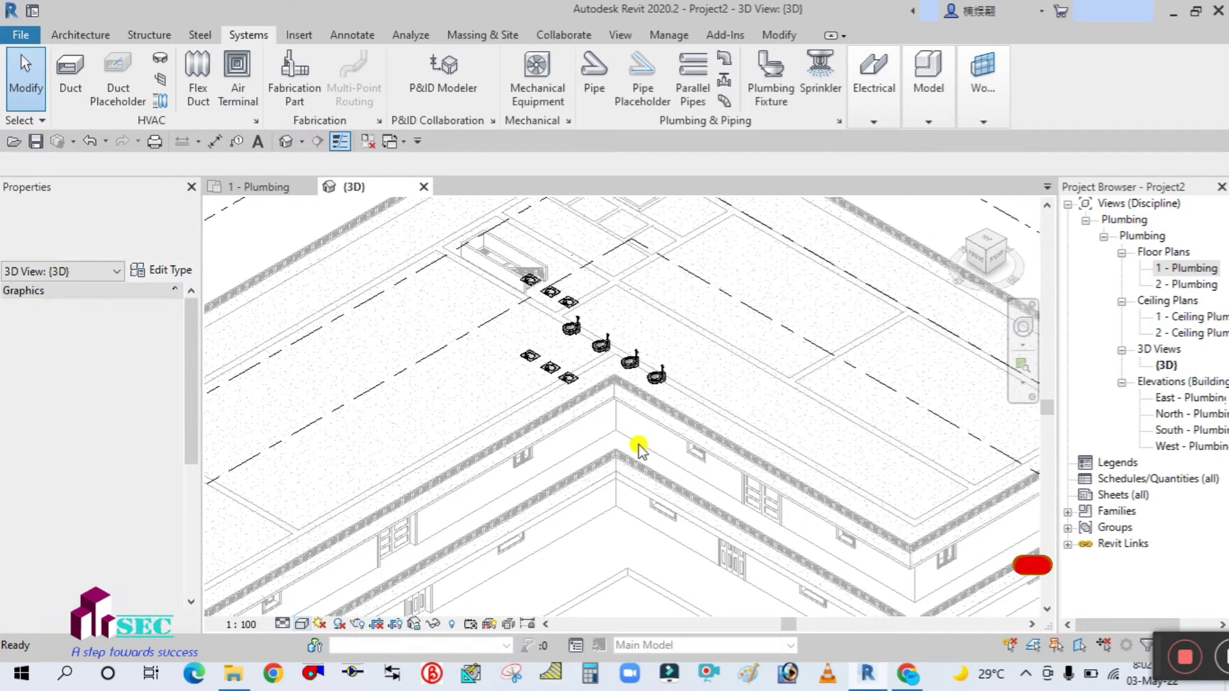
- Orbit the 3D model to inspect the fixtures, then return to 1 - Plumbing
{"action": "scroll", "coordinate": [638, 339], "scroll_direction": "down", "scroll_amount": 4}
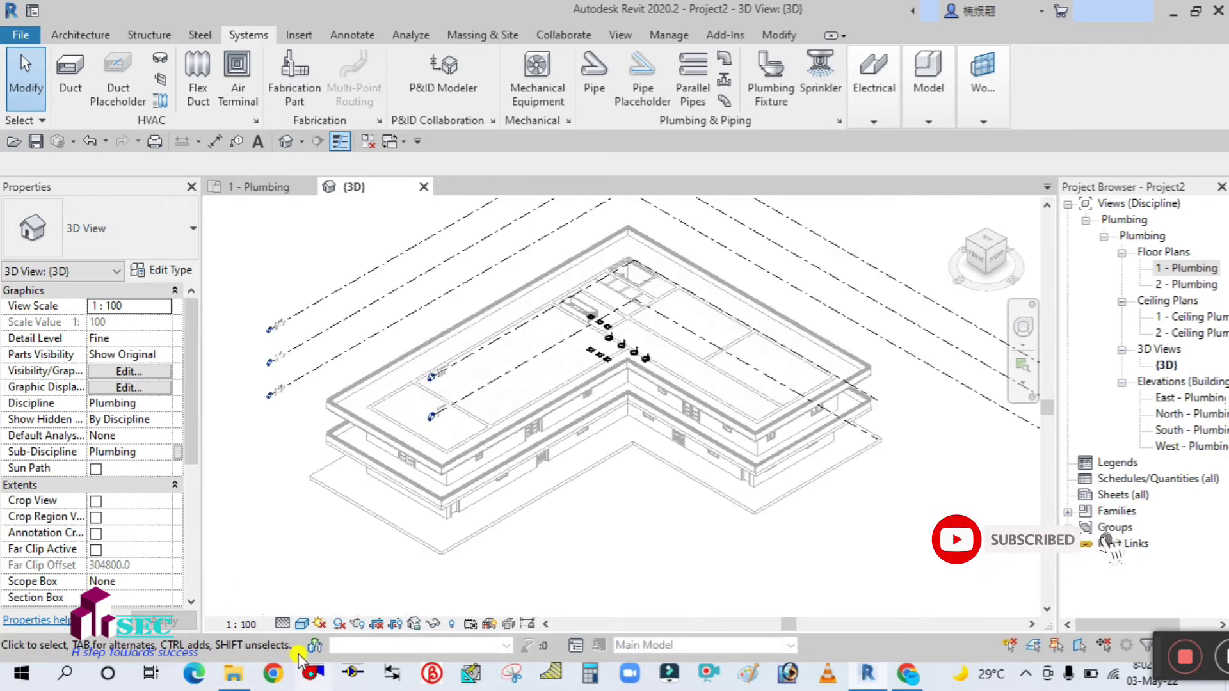
{"action": "middle_click_drag", "start_coordinate": [815, 530], "coordinate": [576, 452], "text": "shift"}
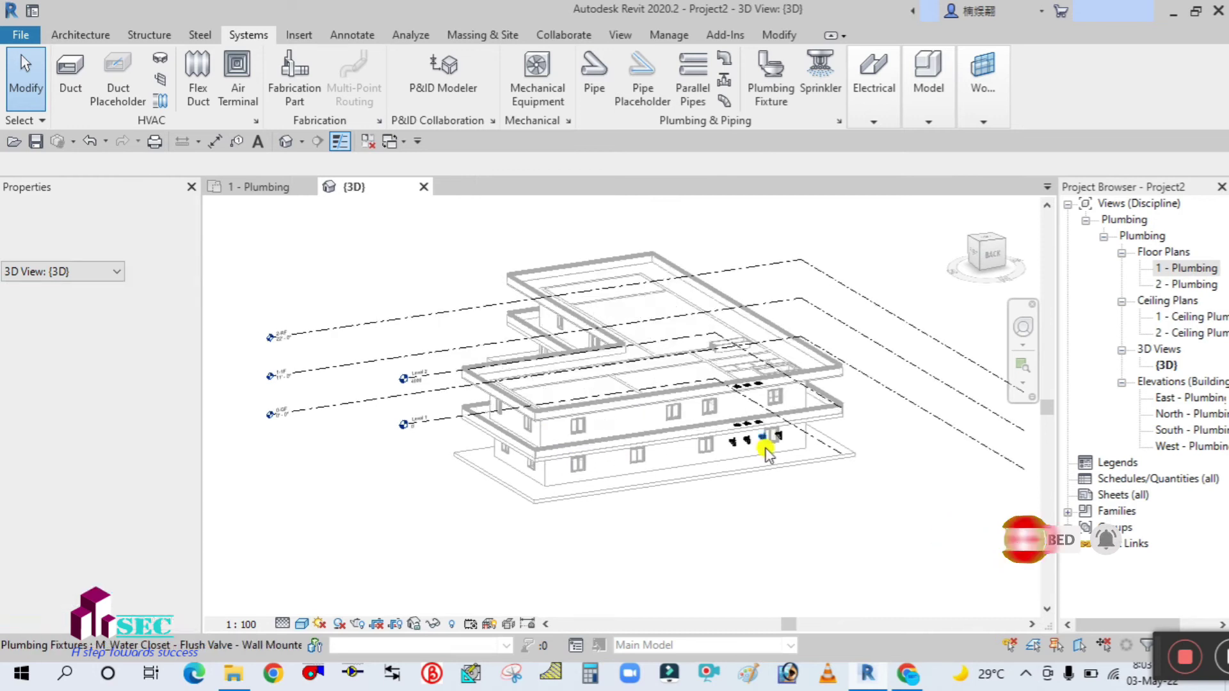
{"action": "scroll", "coordinate": [774, 444], "scroll_direction": "up", "scroll_amount": 8}
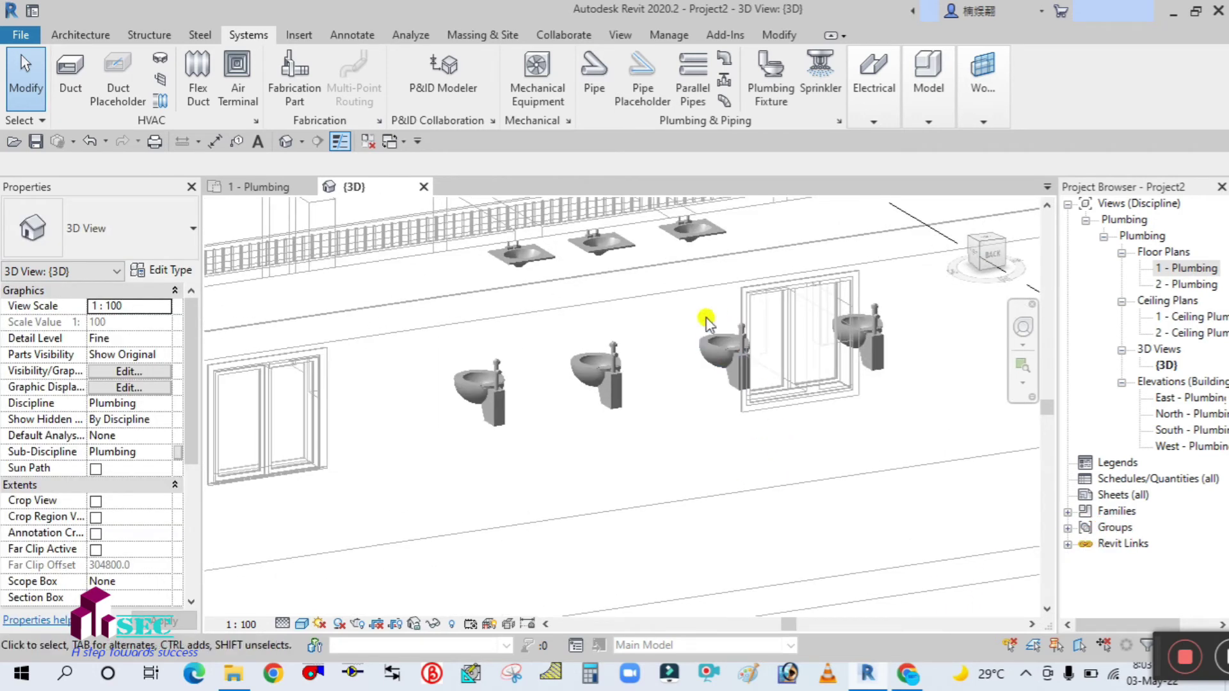
{"action": "scroll", "coordinate": [593, 425], "scroll_direction": "down", "scroll_amount": 3}
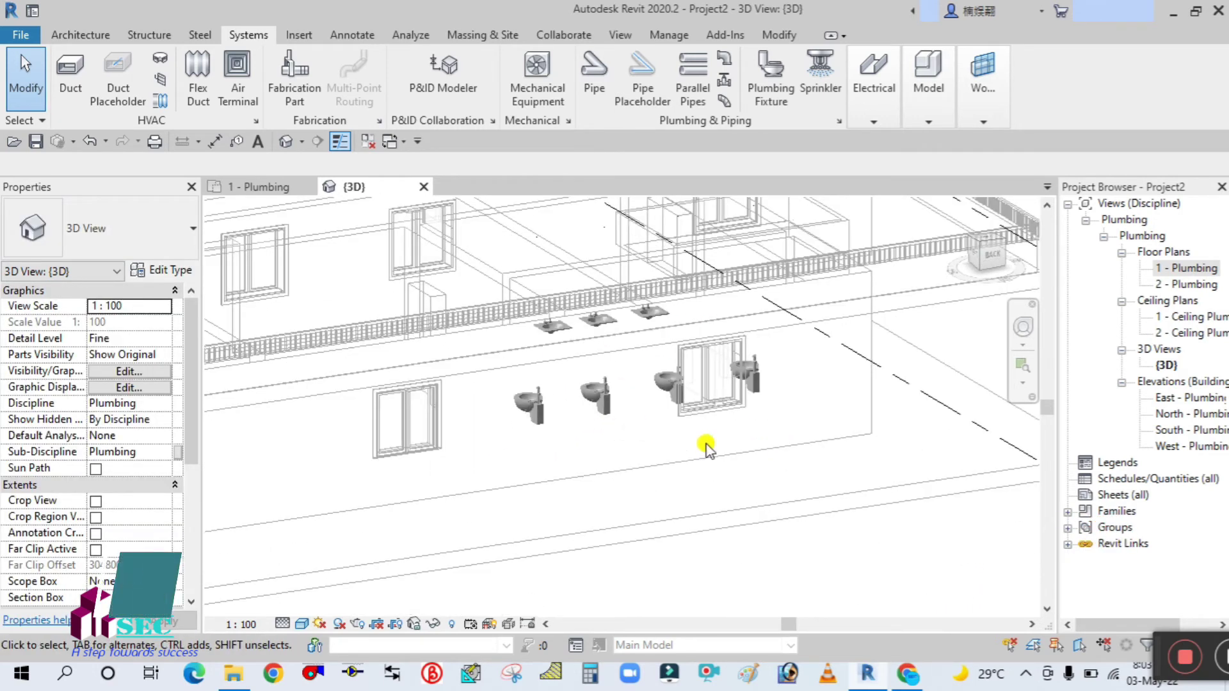
{"action": "middle_click_drag", "start_coordinate": [776, 523], "coordinate": [716, 192], "text": "shift"}
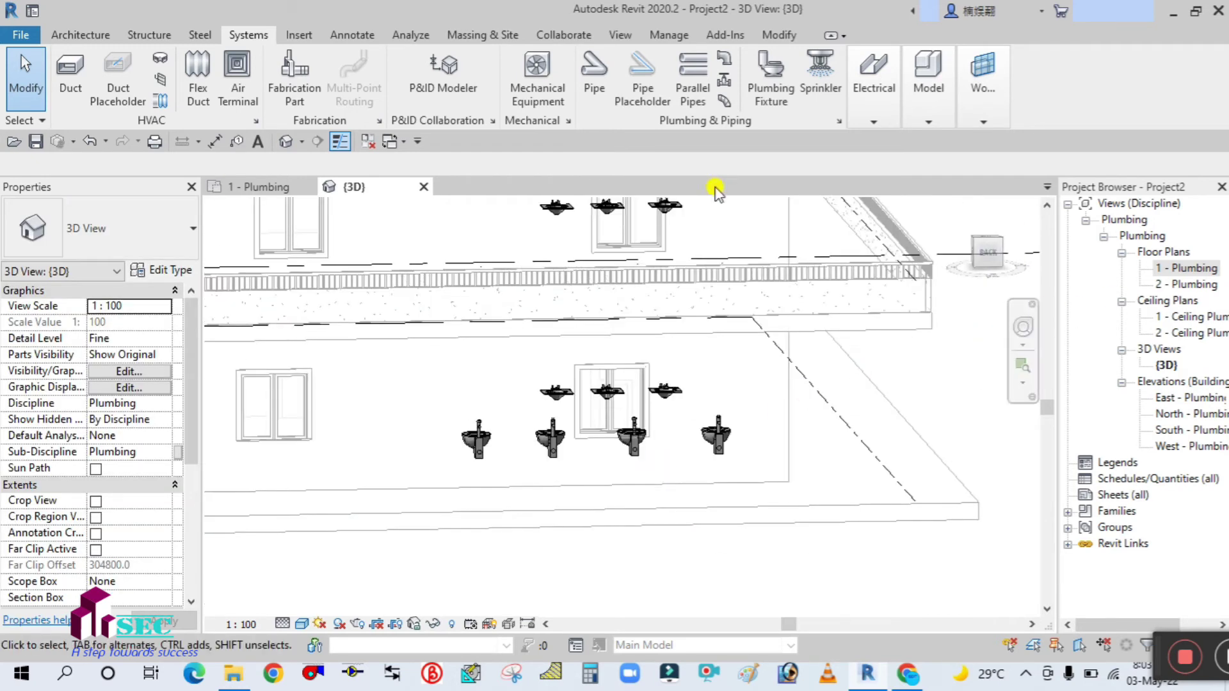
{"action": "left_click", "coordinate": [268, 188]}
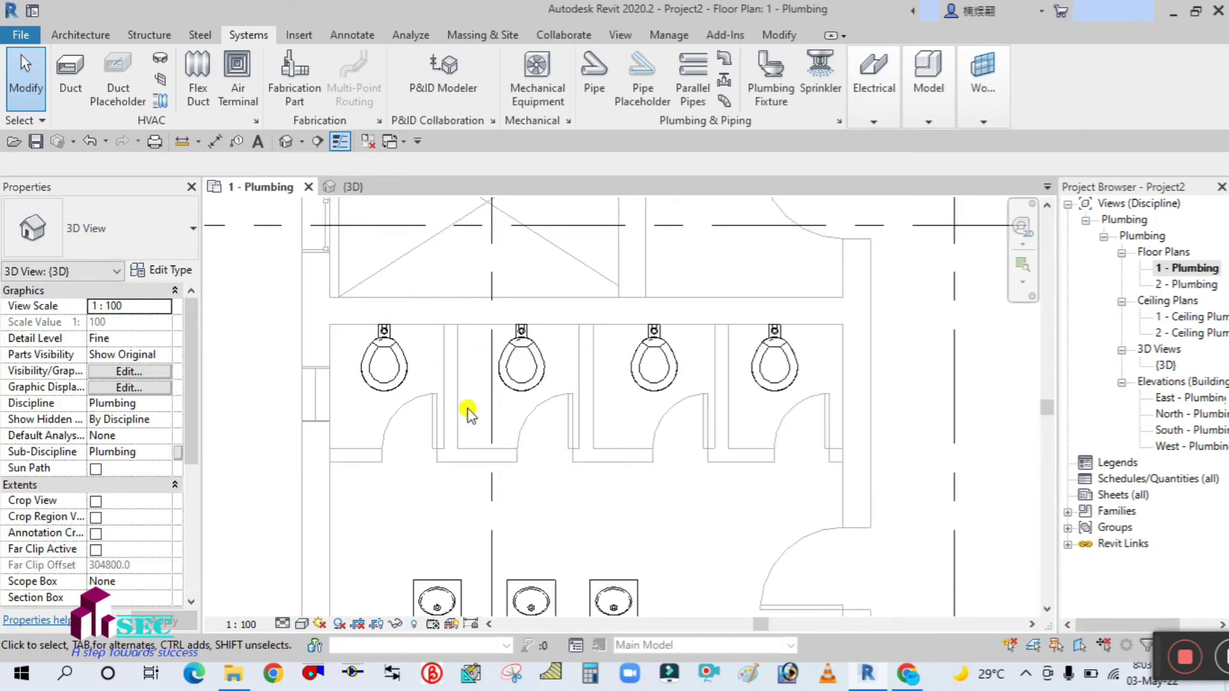
- Make M_Sink - Mop 710 mmx710 mm the fixture type, then open Load Family
{"action": "scroll", "coordinate": [612, 435], "scroll_direction": "down", "scroll_amount": 3}
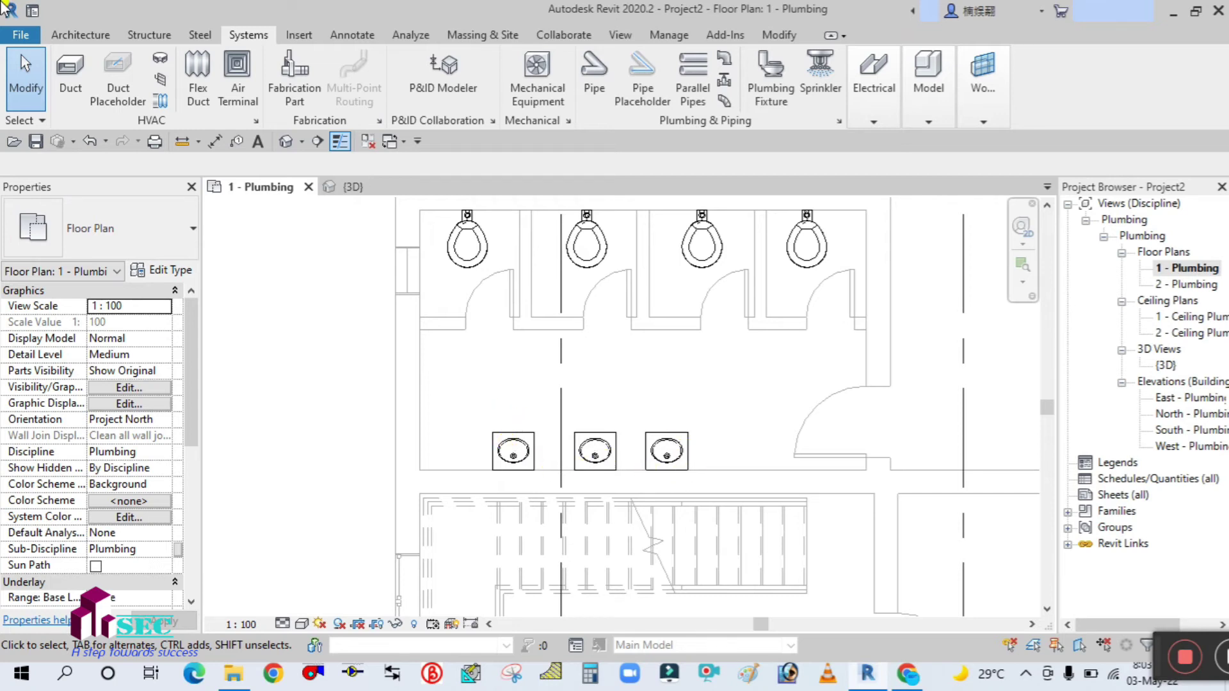
{"action": "left_click", "coordinate": [772, 96]}
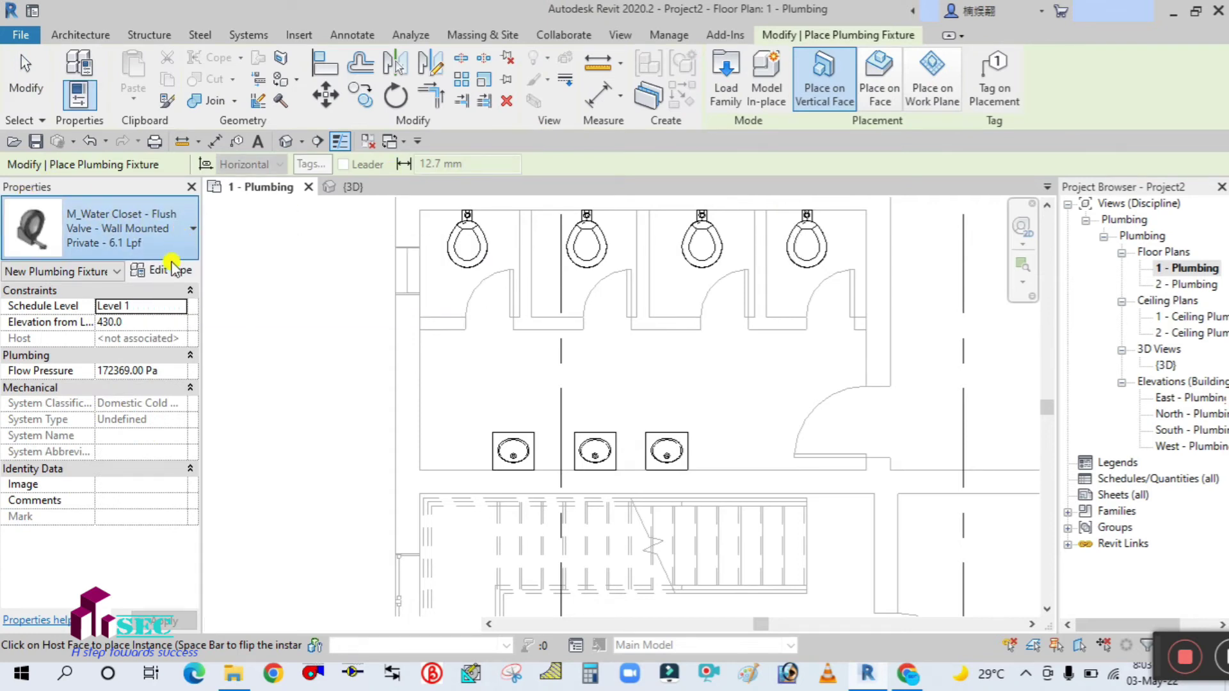
{"action": "left_click", "coordinate": [128, 236]}
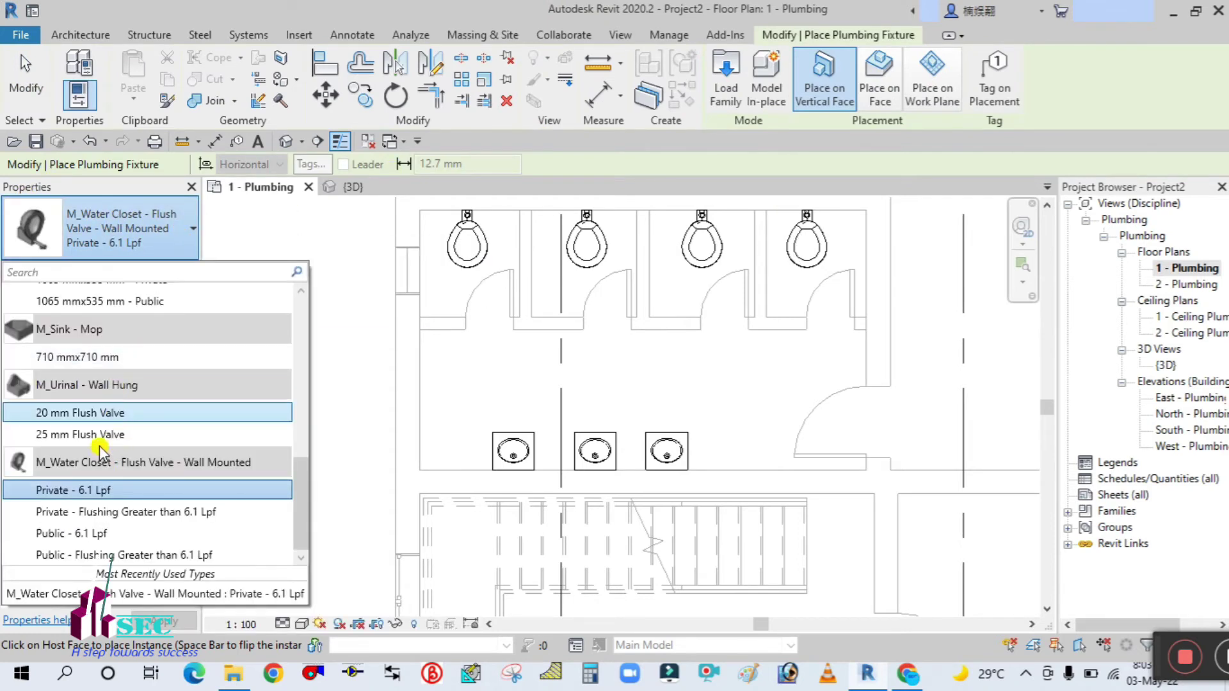
{"action": "left_click", "coordinate": [85, 359]}
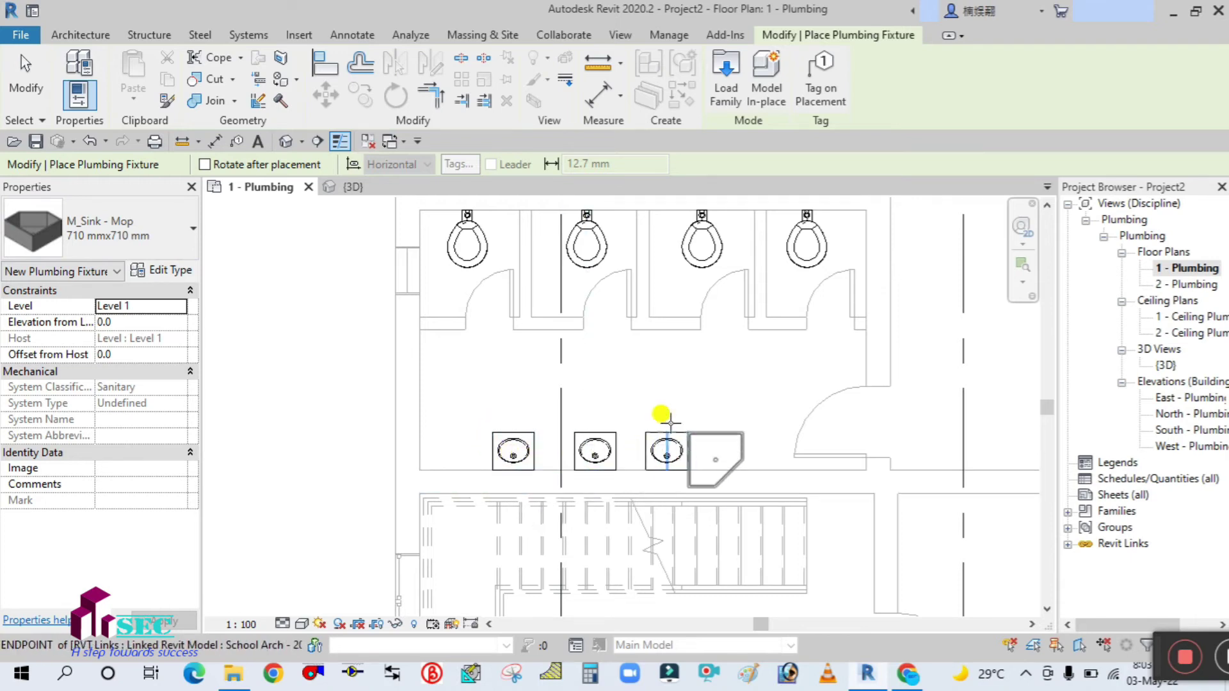
{"action": "left_click", "coordinate": [29, 61]}
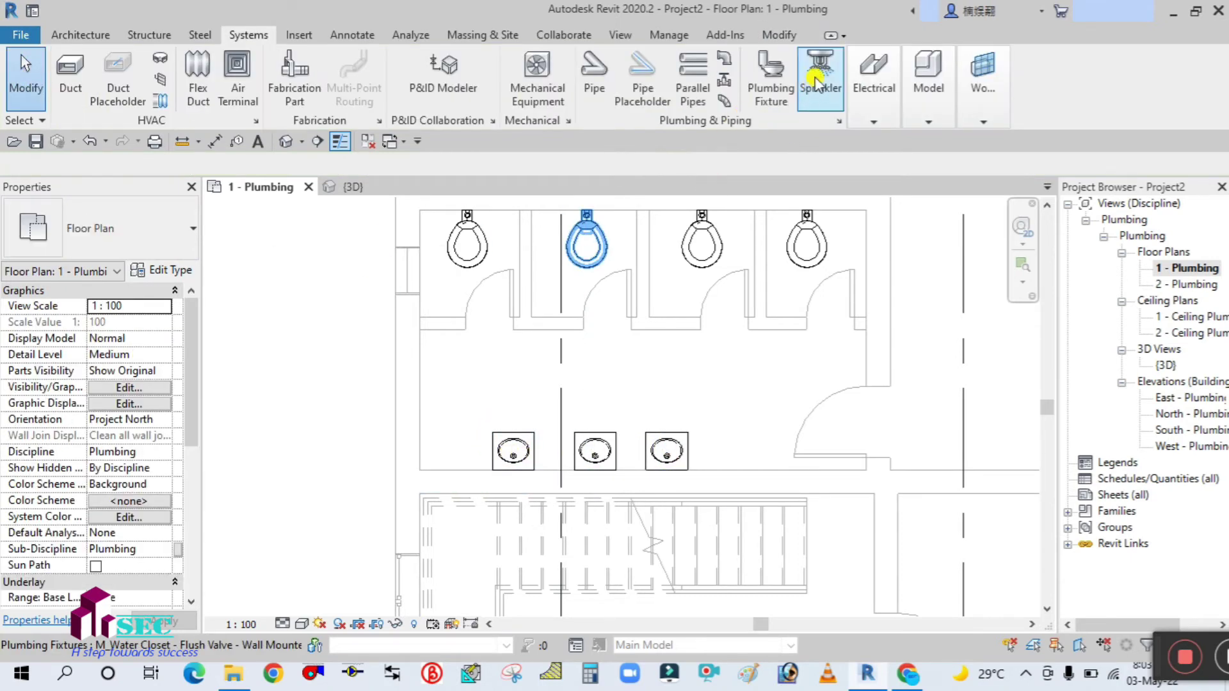
{"action": "left_click", "coordinate": [769, 77]}
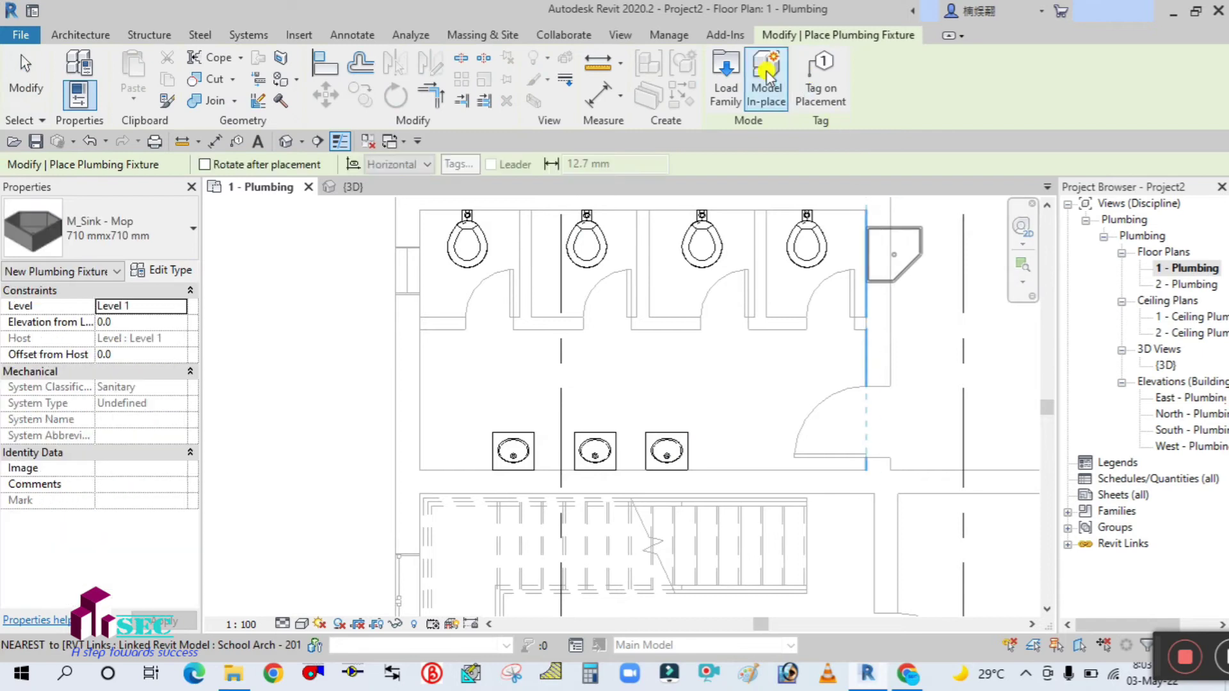
{"action": "left_click", "coordinate": [725, 73]}
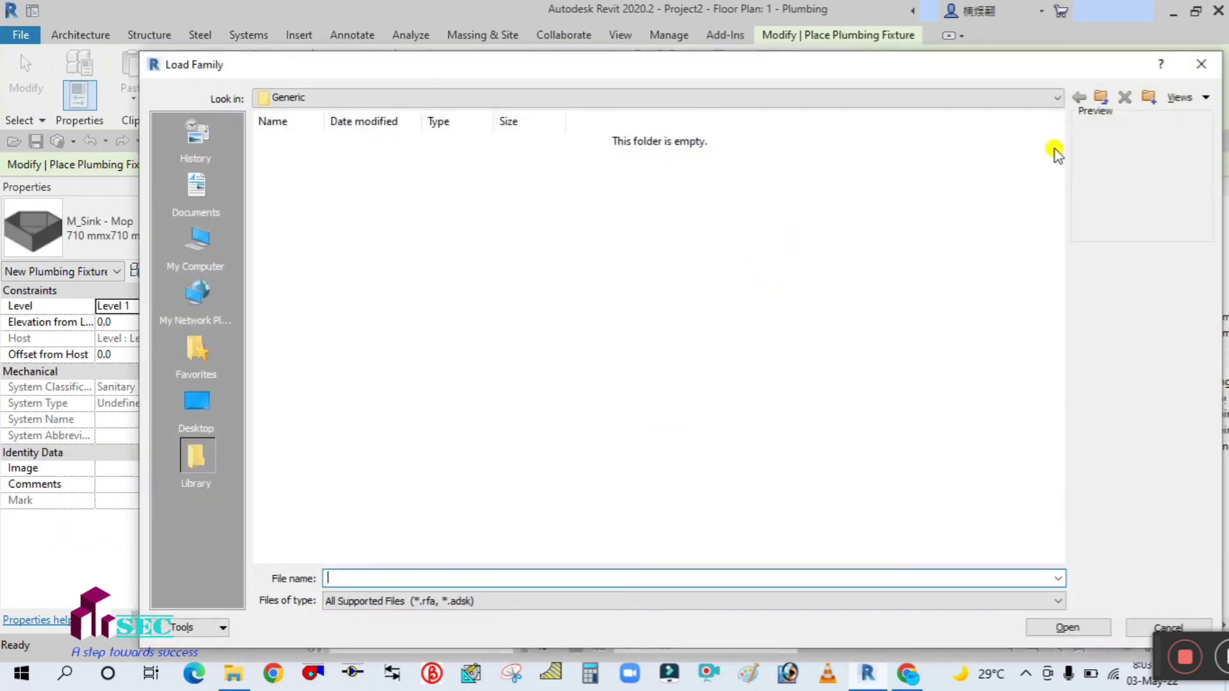
- Browse to the US Metric Plumbing > MEP > Fixtures > Sinks library folder
{"action": "left_click", "coordinate": [1103, 98]}
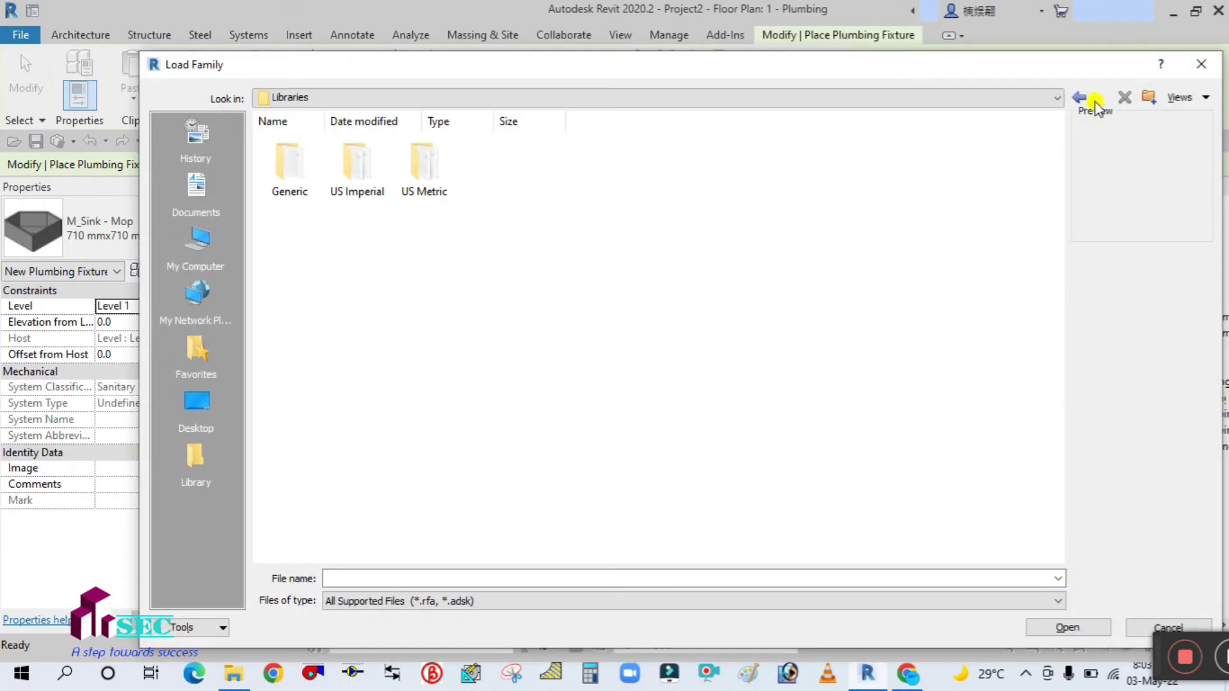
{"action": "double_click", "coordinate": [424, 173]}
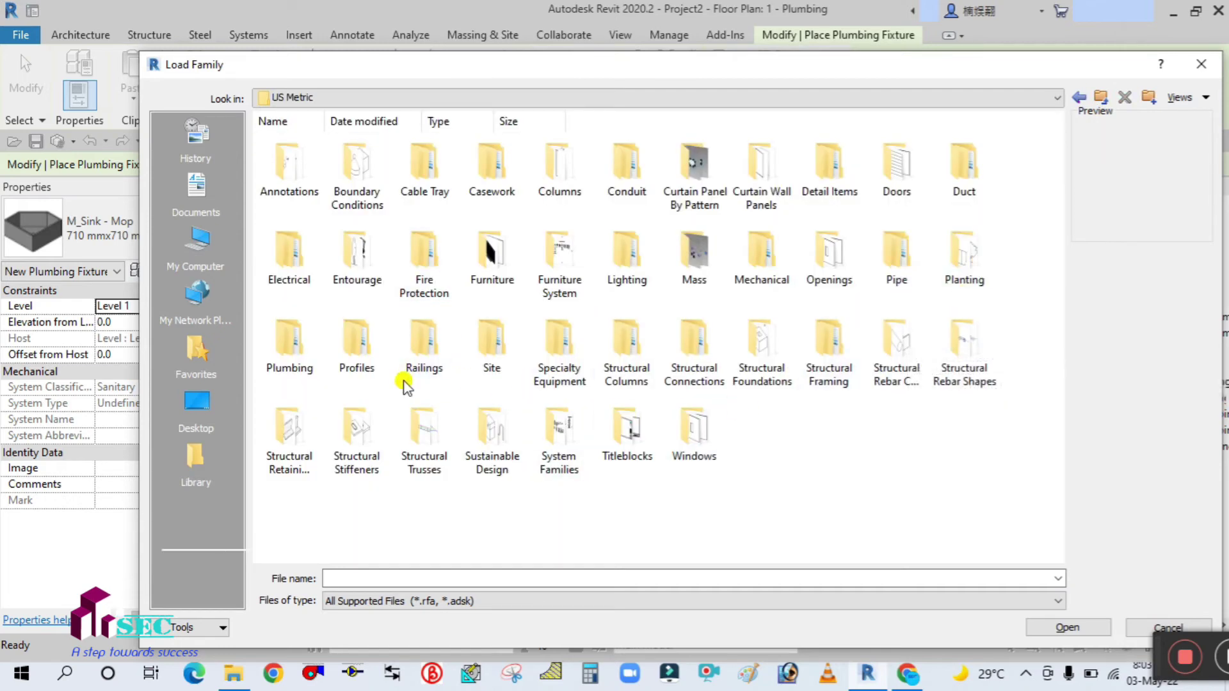
{"action": "double_click", "coordinate": [289, 349]}
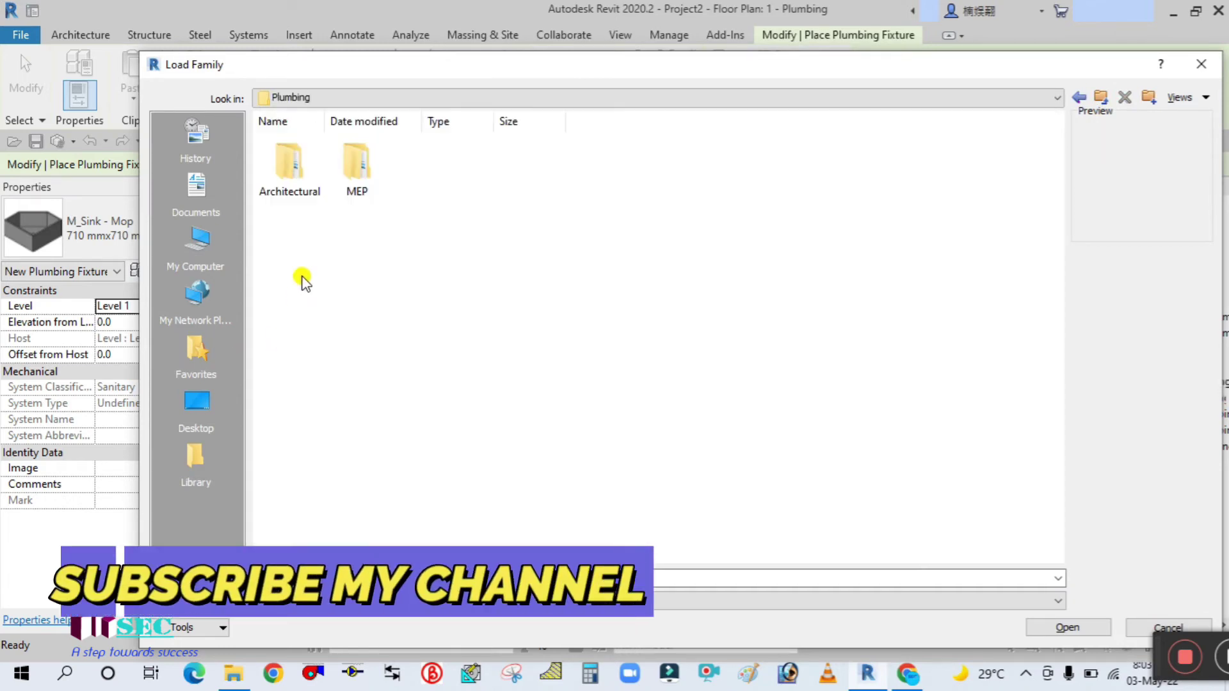
{"action": "double_click", "coordinate": [354, 168]}
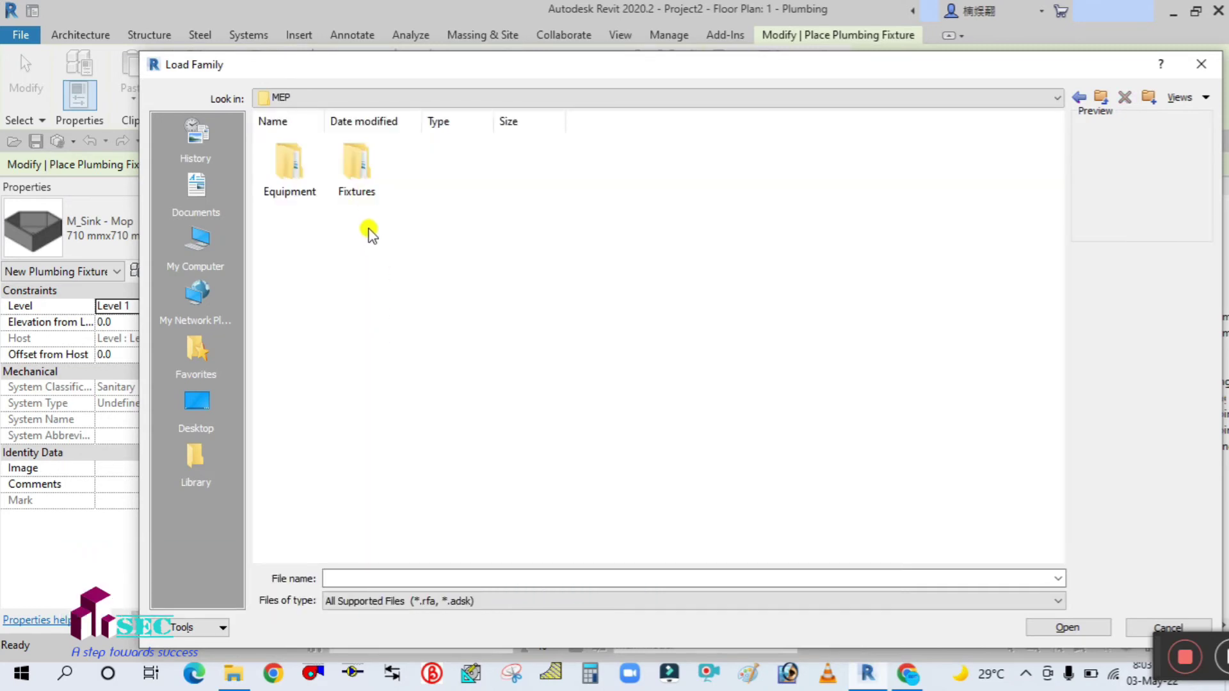
{"action": "double_click", "coordinate": [352, 169]}
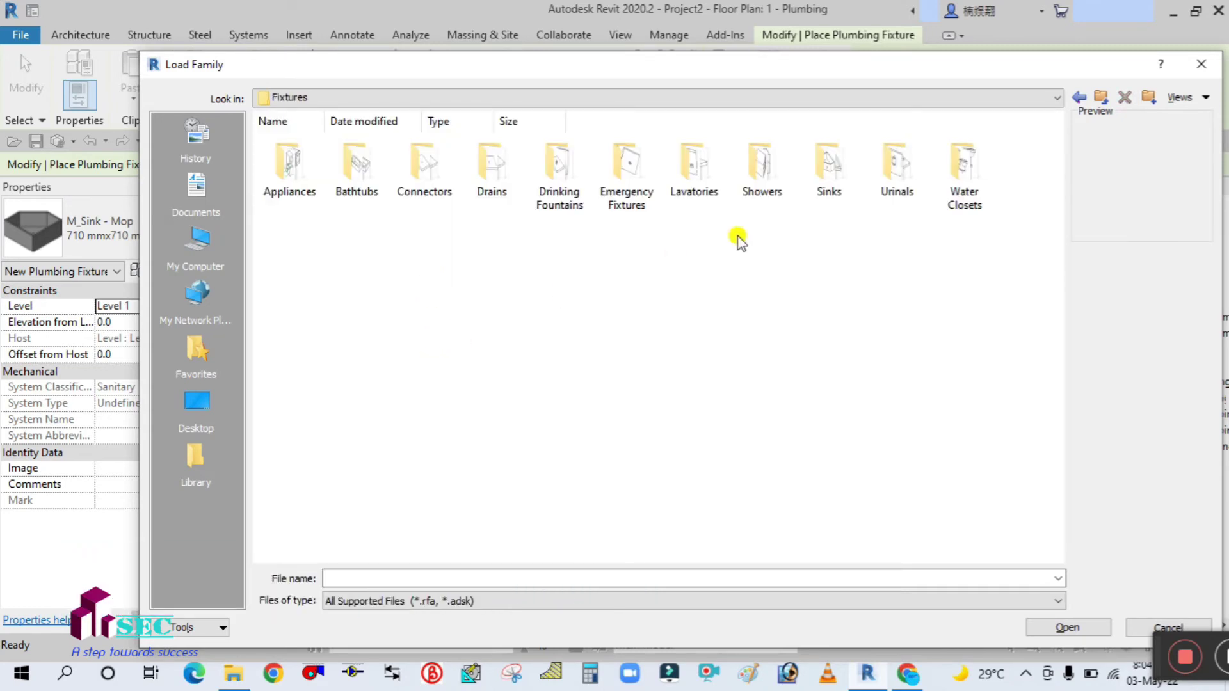
{"action": "double_click", "coordinate": [830, 171]}
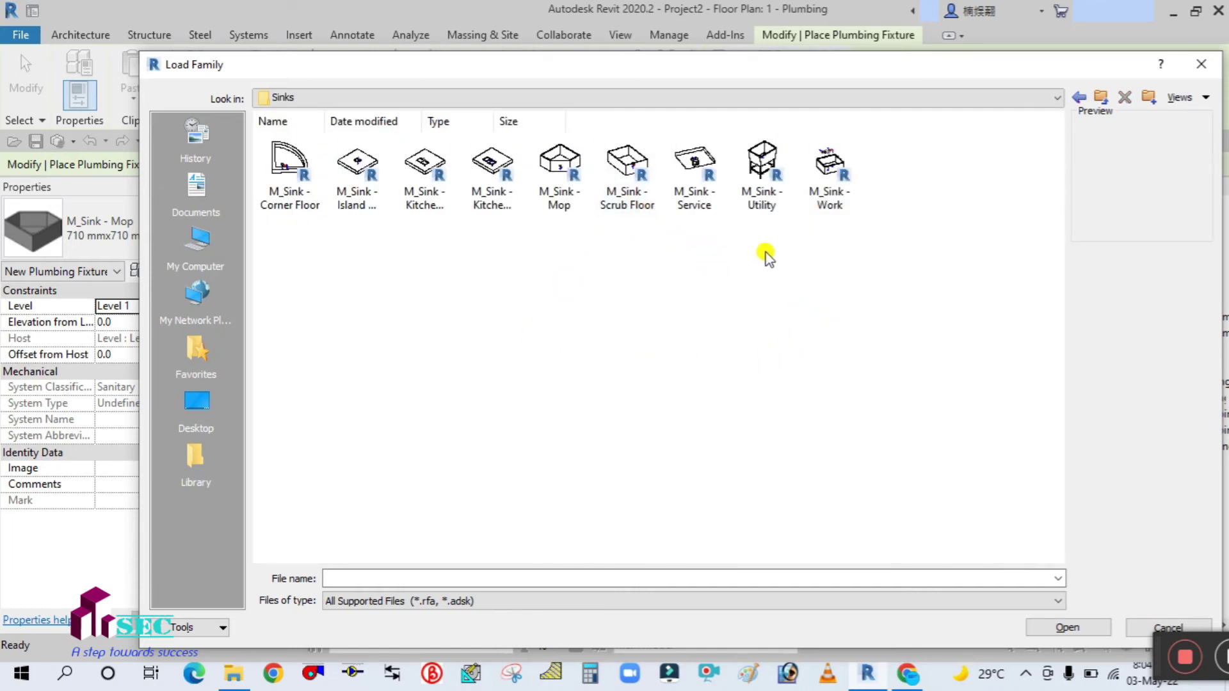
- Preview the sink families and load M_Sink - Island - Single
{"action": "left_click", "coordinate": [826, 168]}
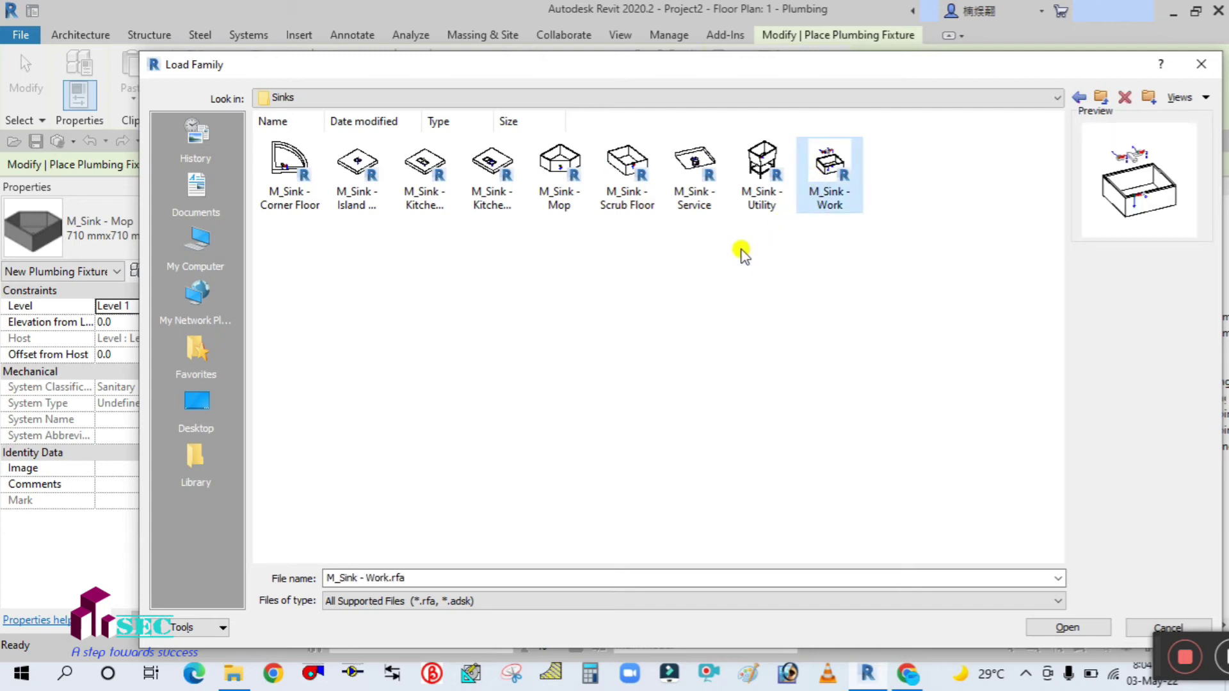
{"action": "left_click", "coordinate": [694, 186]}
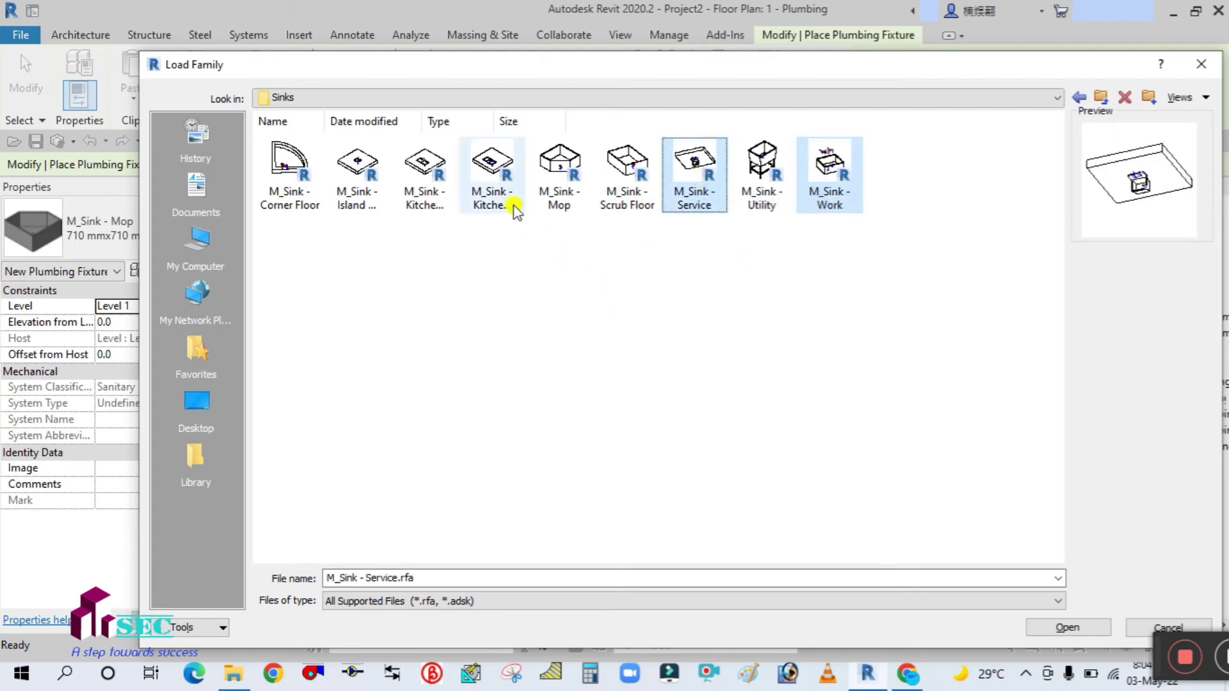
{"action": "left_click", "coordinate": [626, 168]}
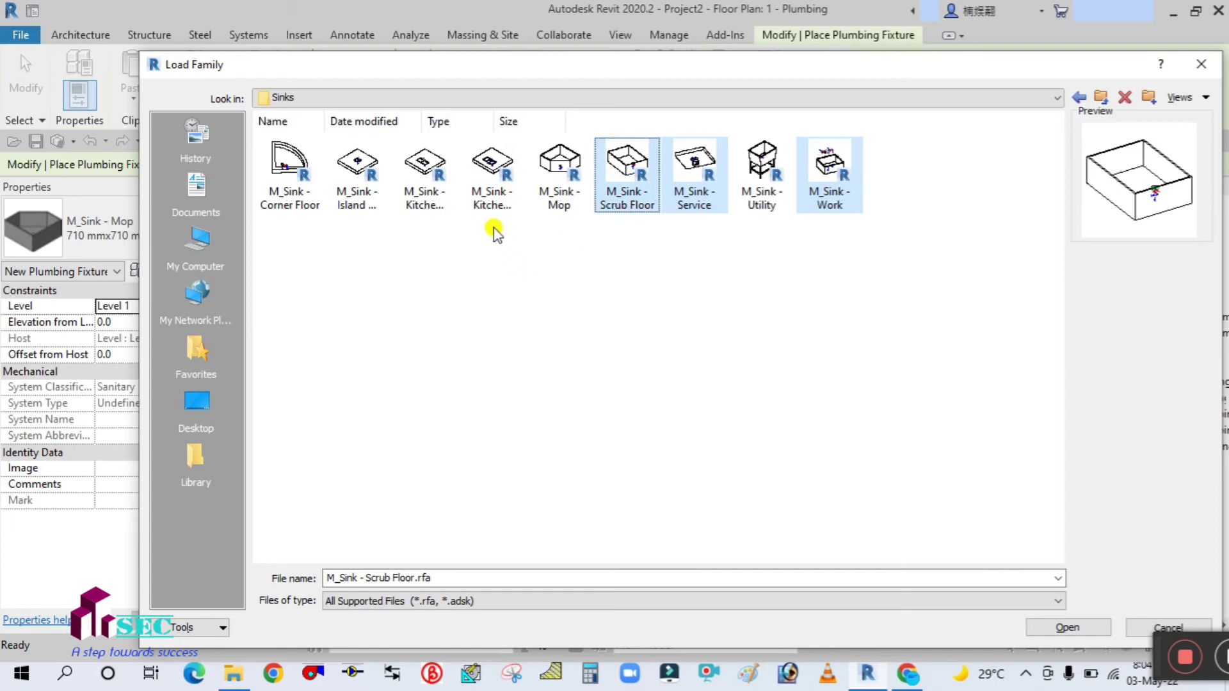
{"action": "left_click", "coordinate": [490, 187]}
{"action": "left_click", "coordinate": [340, 187]}
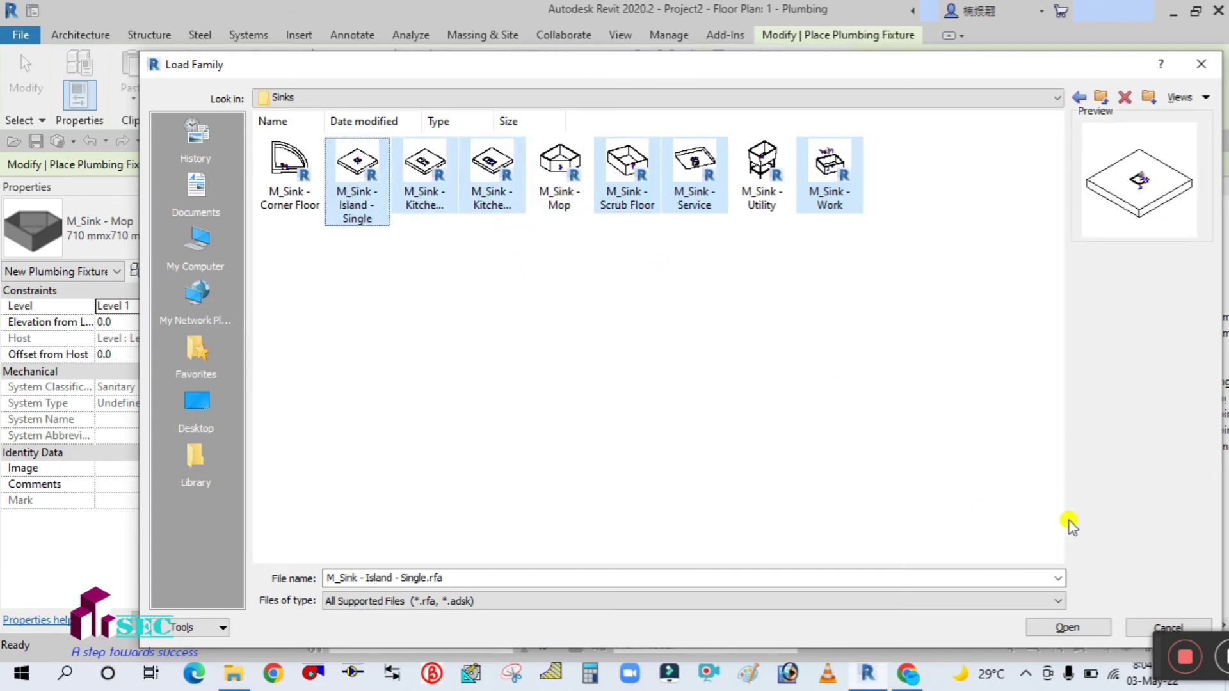
{"action": "left_click", "coordinate": [1085, 627]}
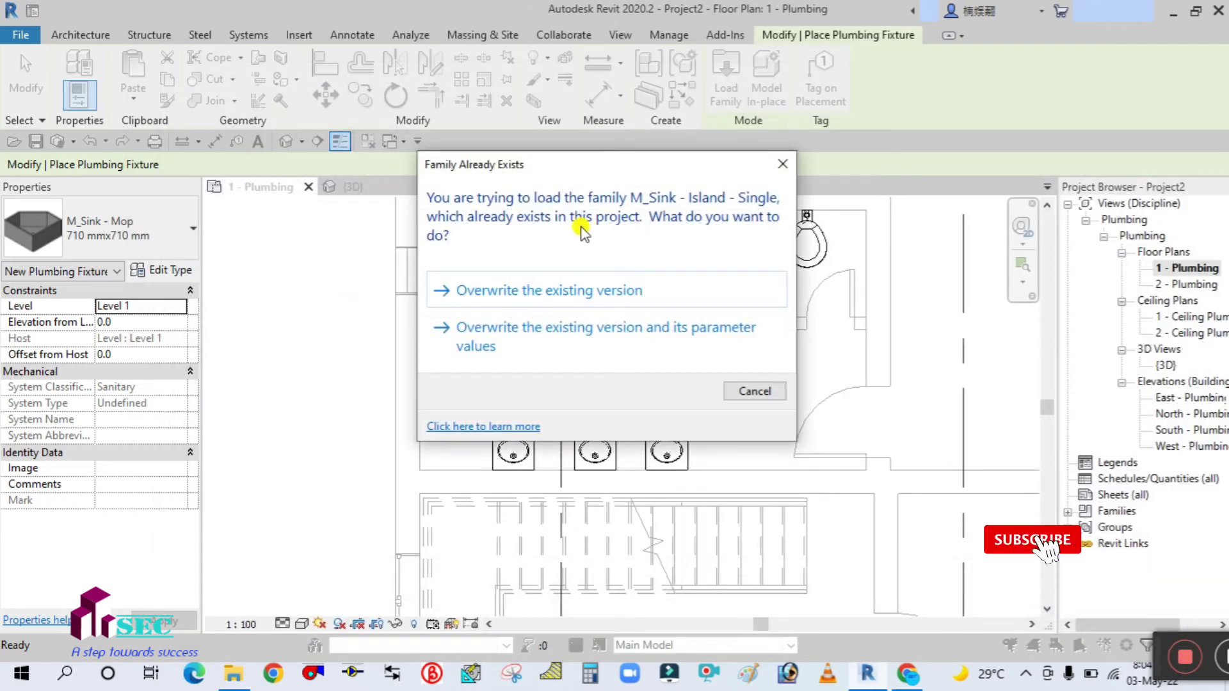
- Overwrite the existing island and kitchen sink families to finish loading
{"action": "left_click", "coordinate": [578, 292]}
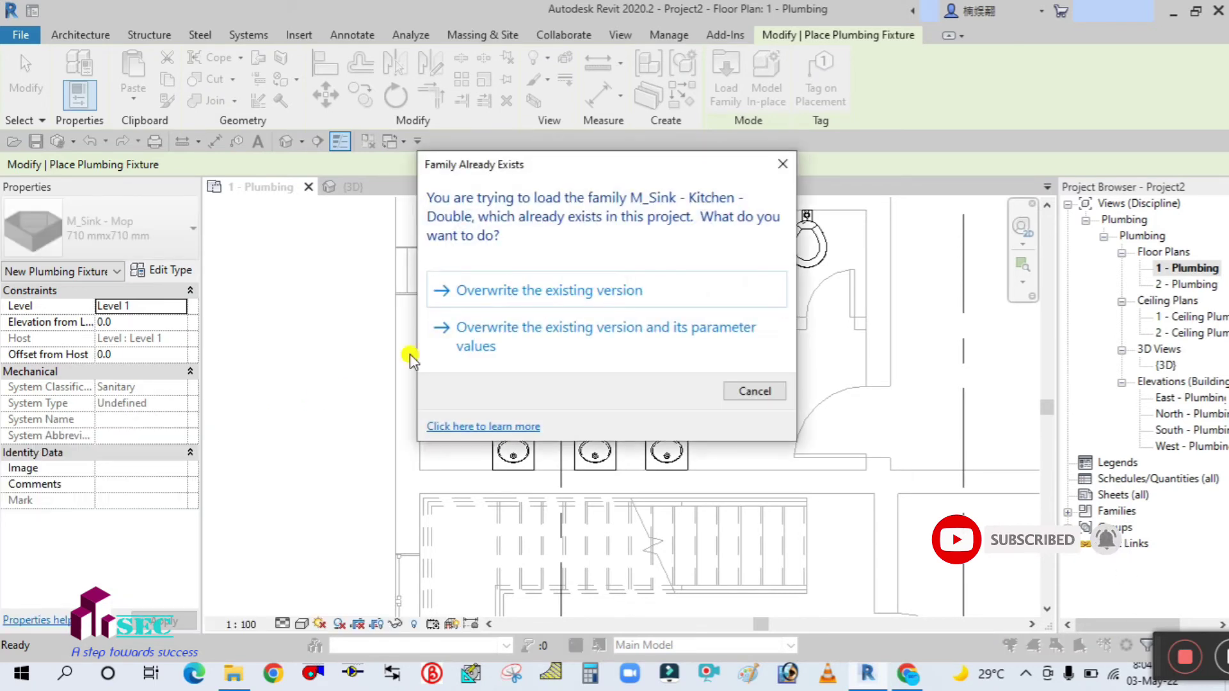
{"action": "left_click", "coordinate": [530, 283]}
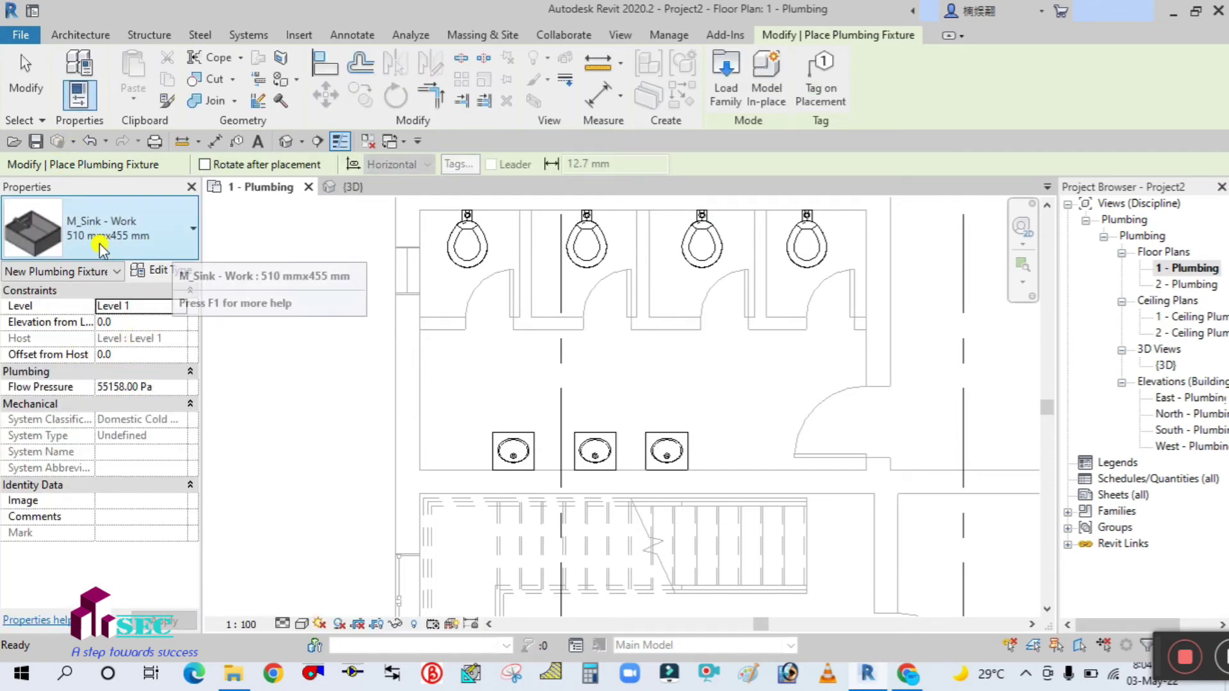
- Select the M_Sink - Work 510 mmx455 mm type and rotate it to face the wall
{"action": "left_click", "coordinate": [148, 238]}
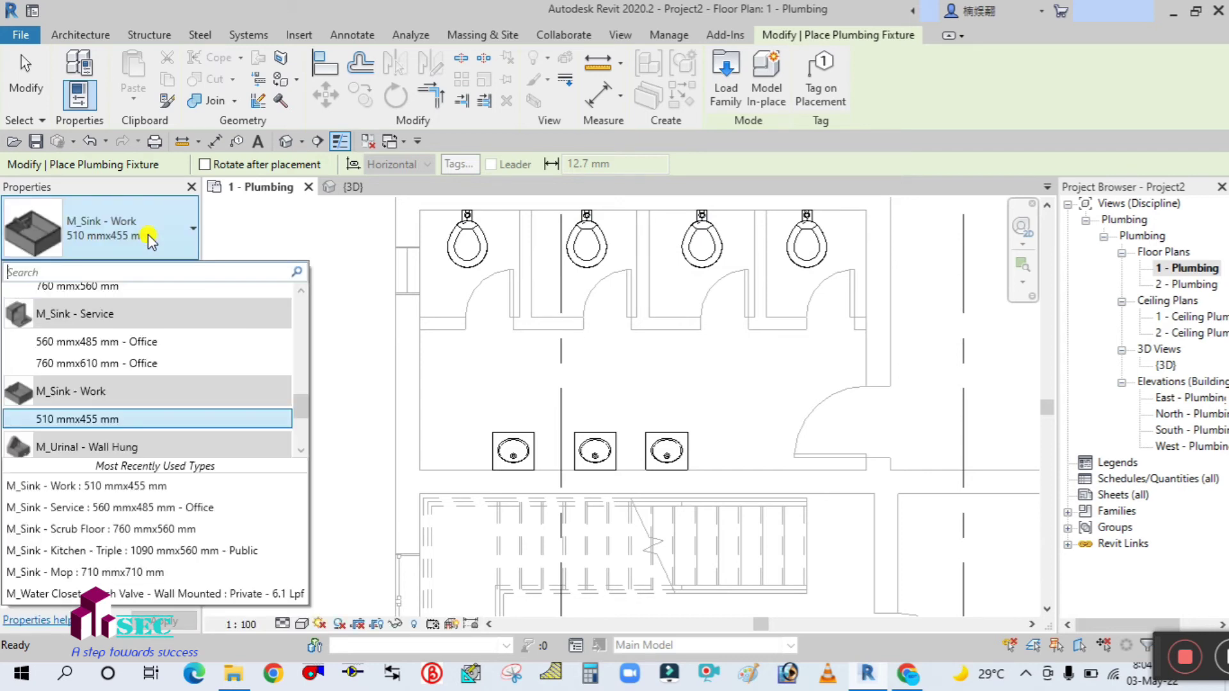
{"action": "left_click", "coordinate": [76, 421]}
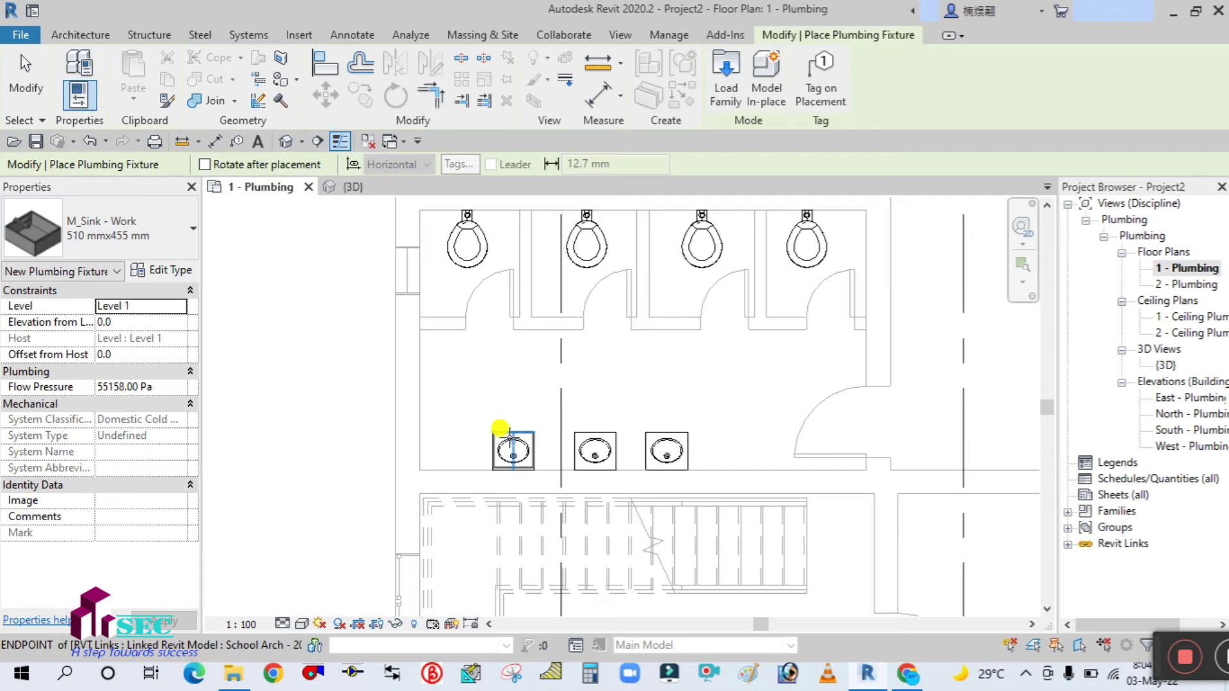
{"action": "scroll", "coordinate": [503, 427], "scroll_direction": "up", "scroll_amount": 4}
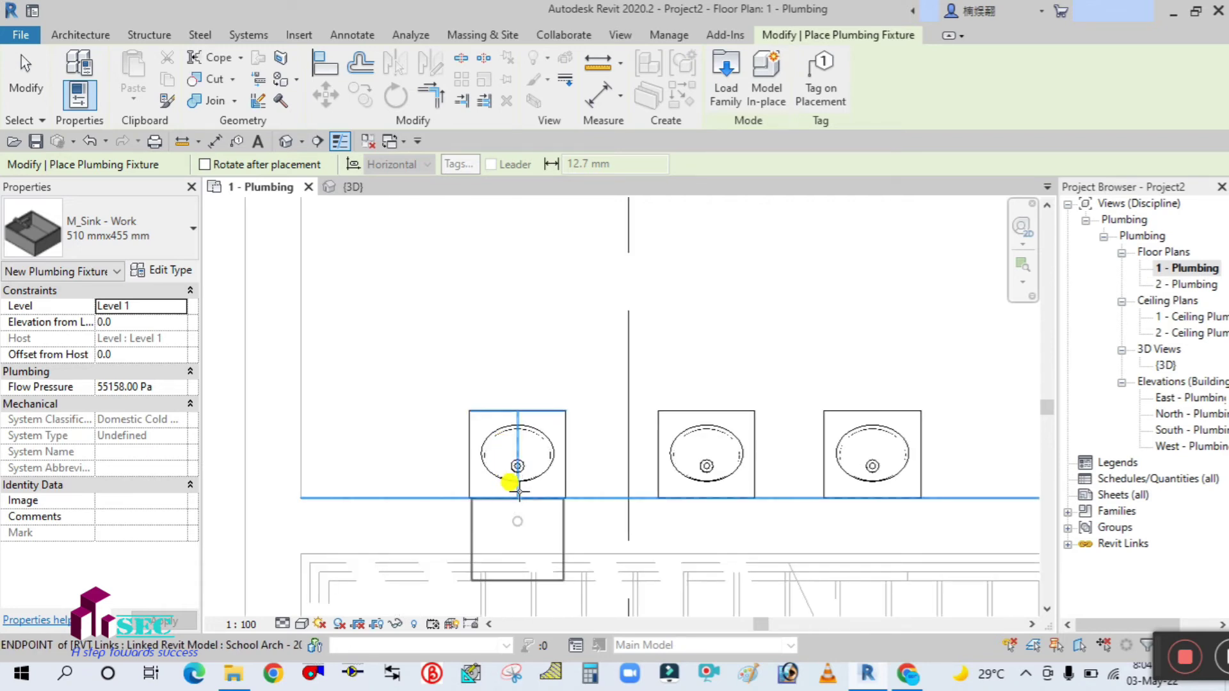
{"action": "scroll", "coordinate": [478, 301], "scroll_direction": "down", "scroll_amount": 2}
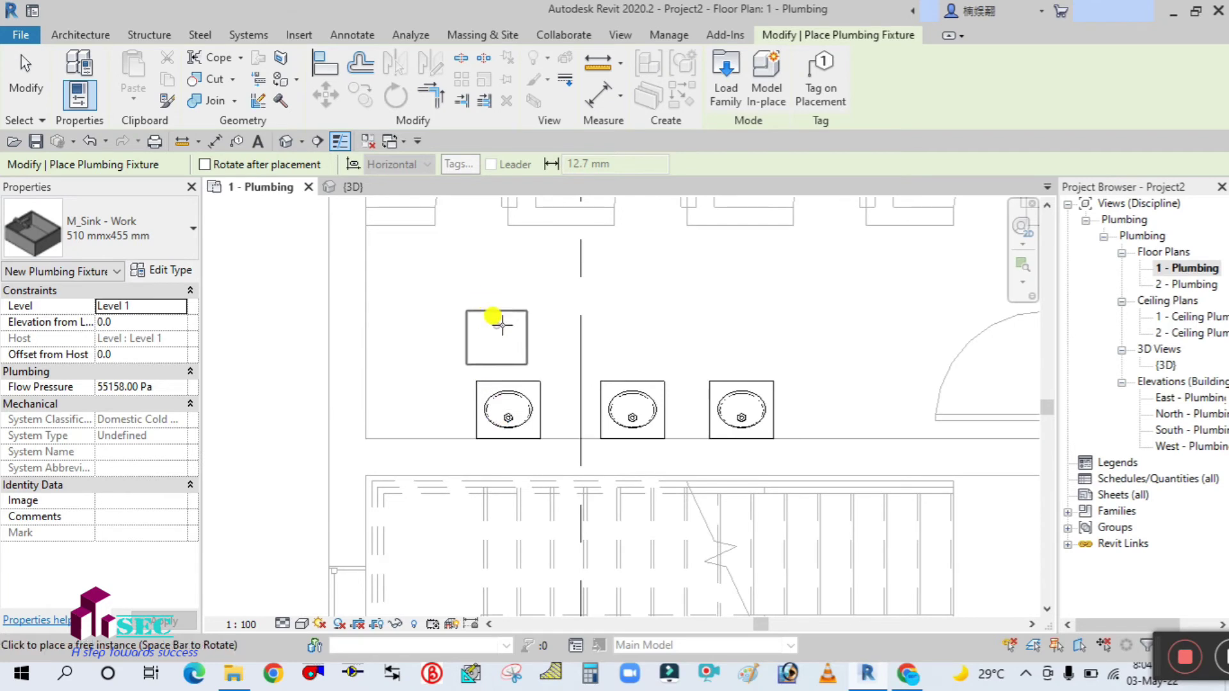
{"action": "scroll", "coordinate": [507, 434], "scroll_direction": "up", "scroll_amount": 2}
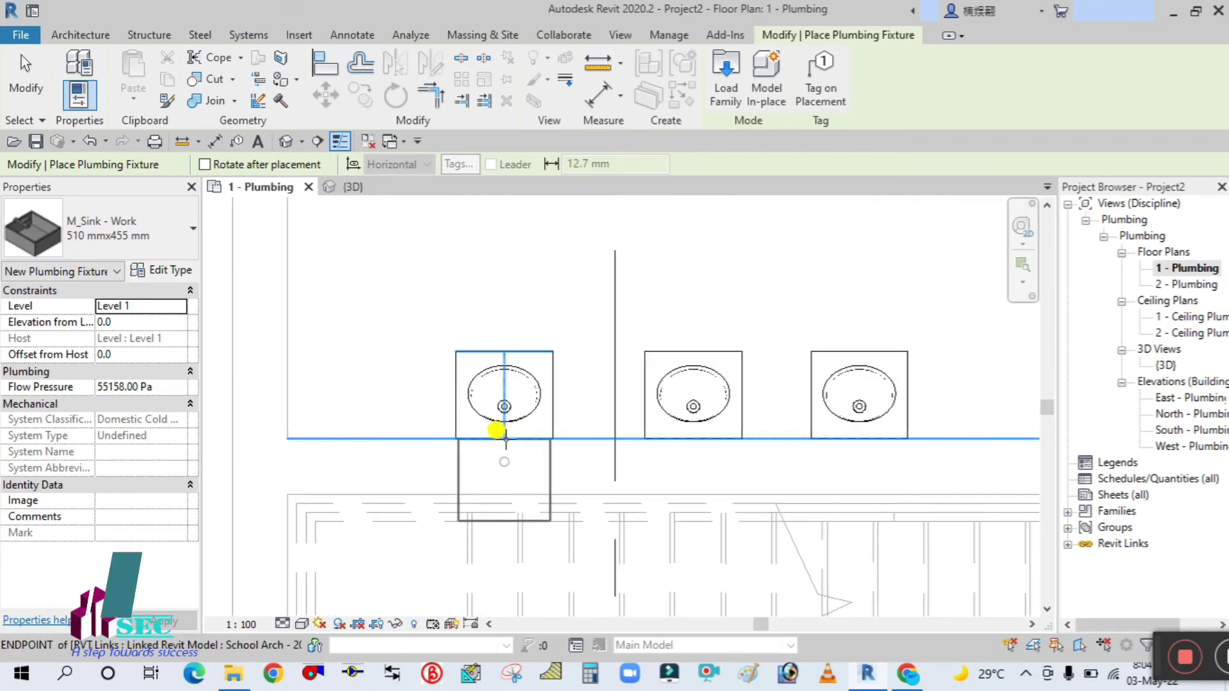
{"action": "key", "text": "space"}
{"action": "key", "text": "space"}
{"action": "key", "text": "space"}
{"action": "key", "text": "space"}
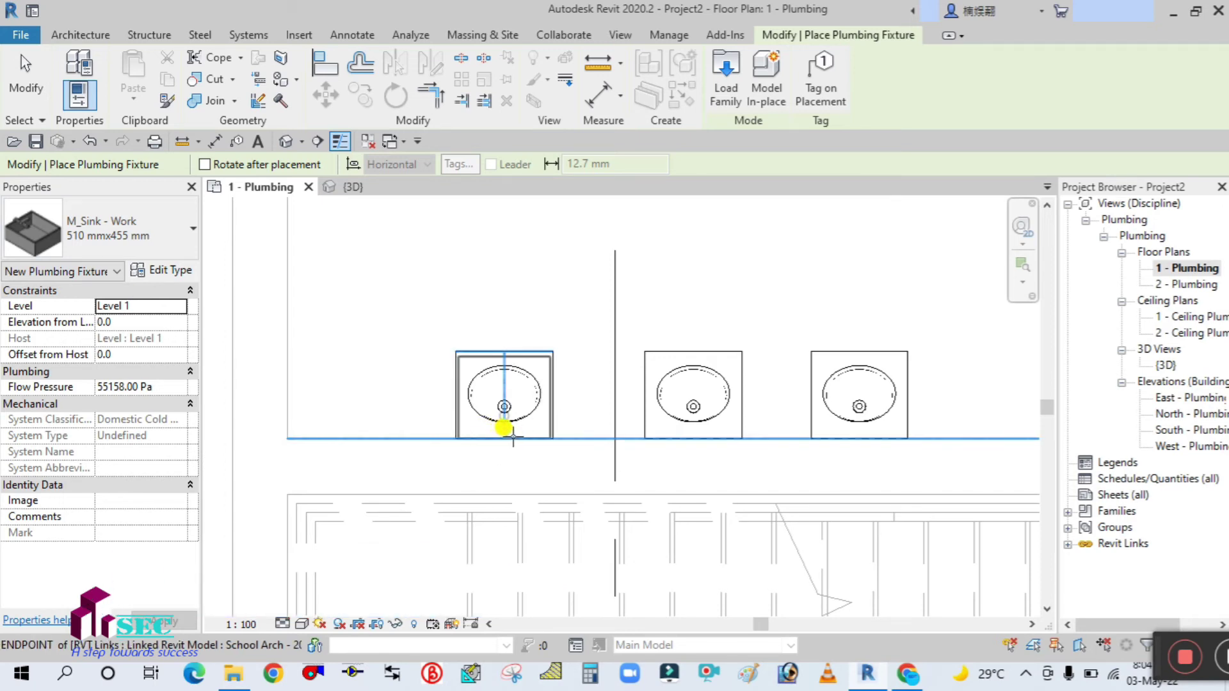
- Place work sinks over the first and middle wall basins below the stalls
{"action": "scroll", "coordinate": [513, 437], "scroll_direction": "up", "scroll_amount": 2}
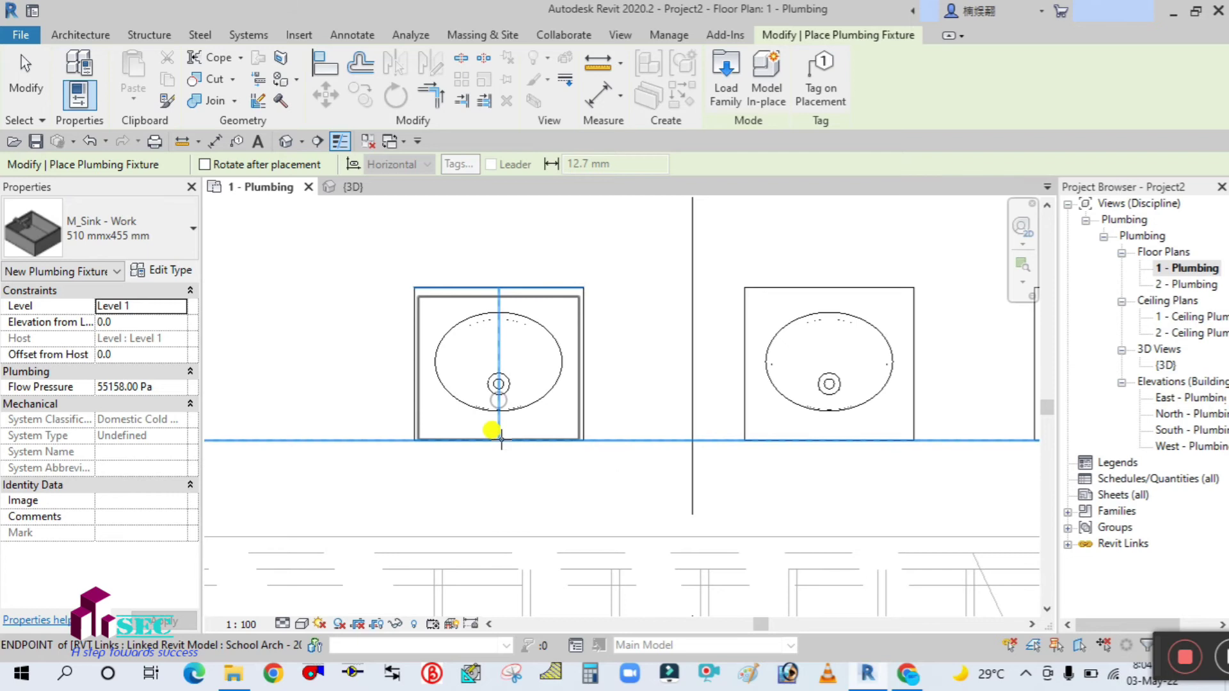
{"action": "left_click", "coordinate": [409, 416]}
{"action": "scroll", "coordinate": [411, 418], "scroll_direction": "down", "scroll_amount": 2}
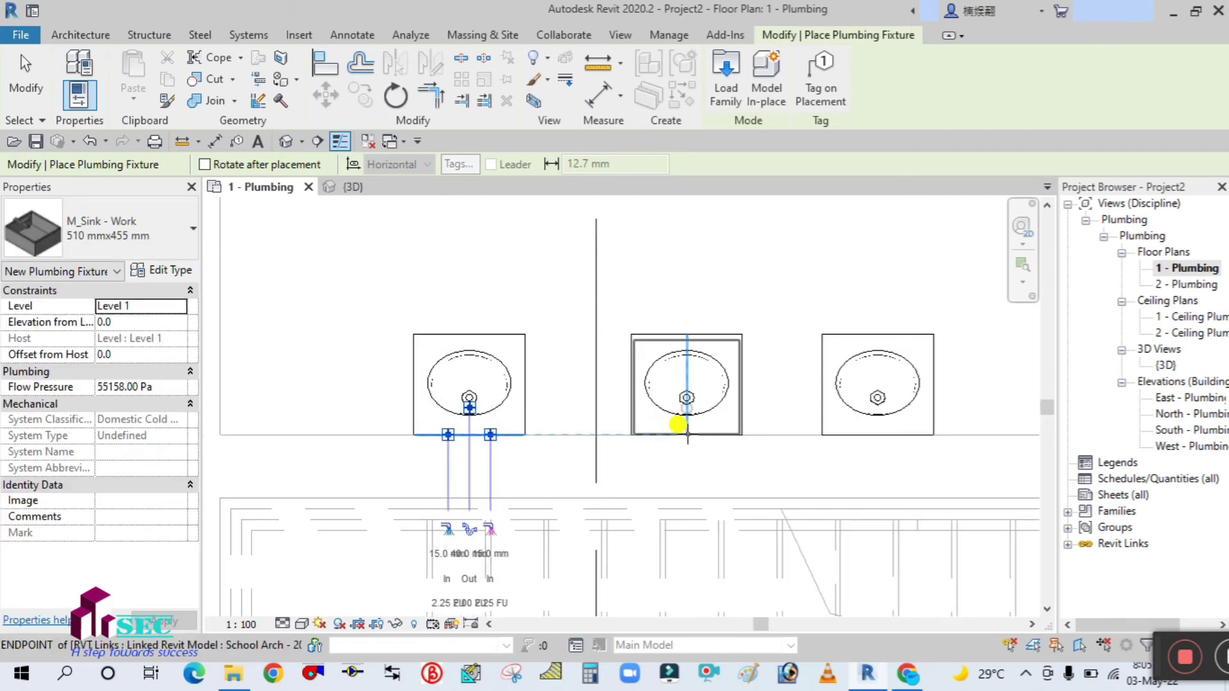
{"action": "left_click", "coordinate": [808, 440]}
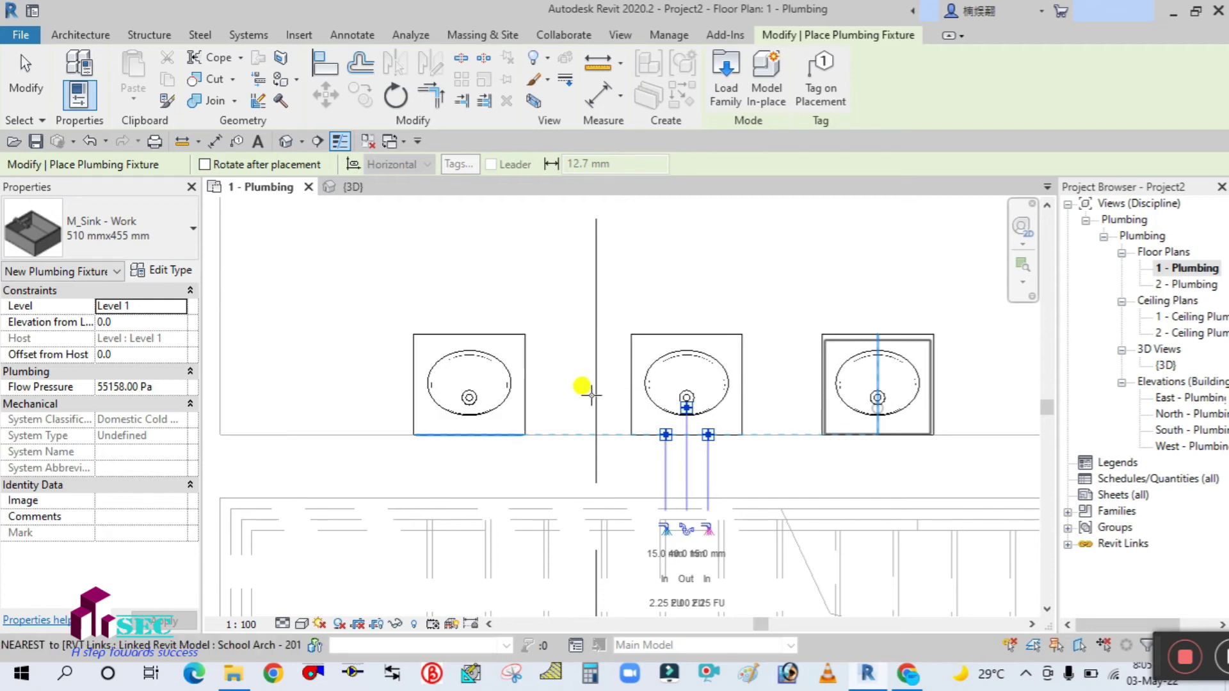
{"action": "scroll", "coordinate": [584, 397], "scroll_direction": "down", "scroll_amount": 4}
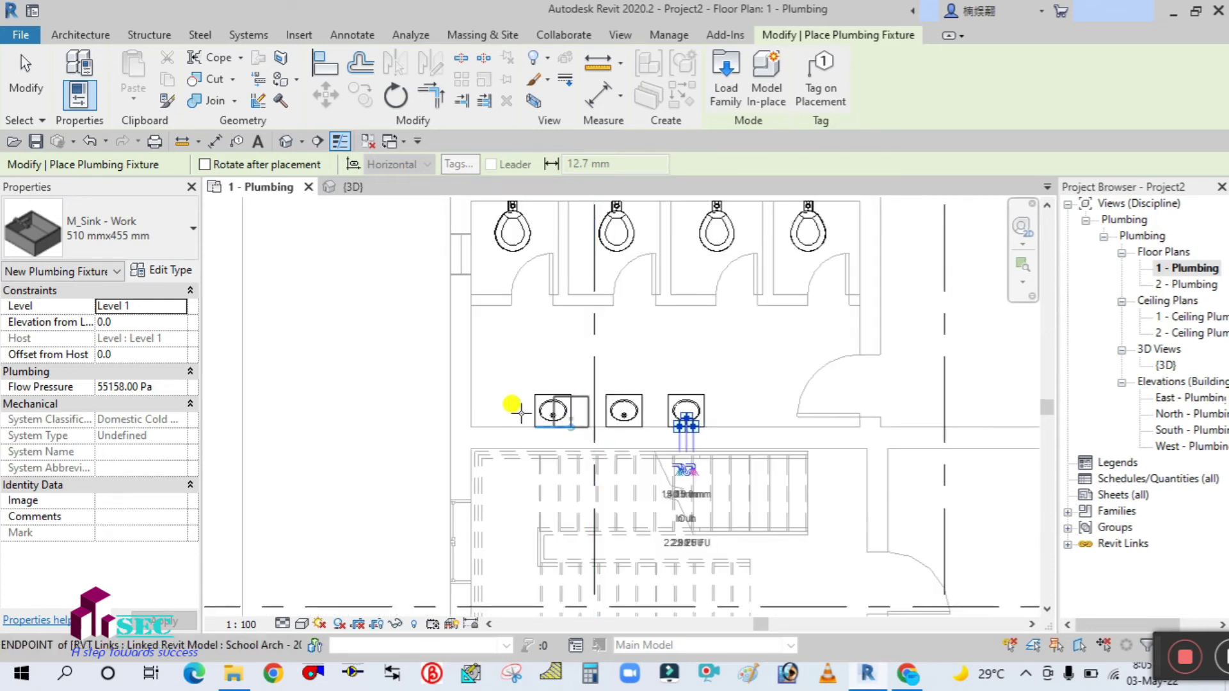
{"action": "left_click", "coordinate": [25, 86]}
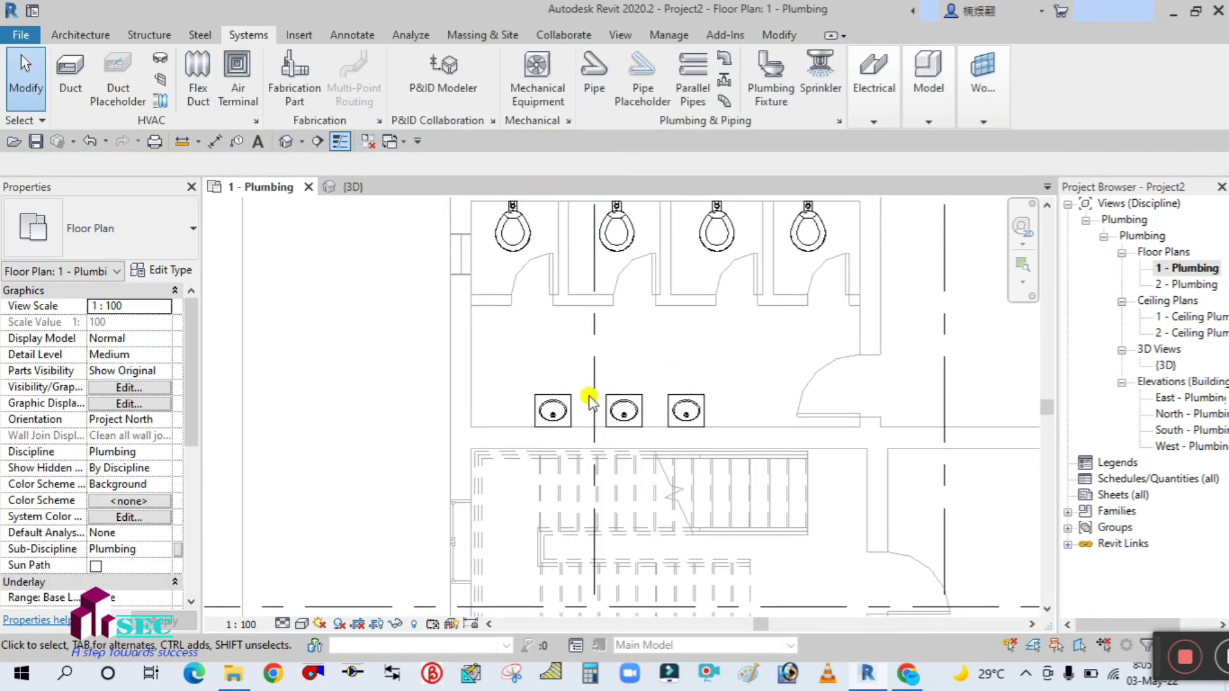
{"action": "scroll", "coordinate": [523, 422], "scroll_direction": "down", "scroll_amount": 2}
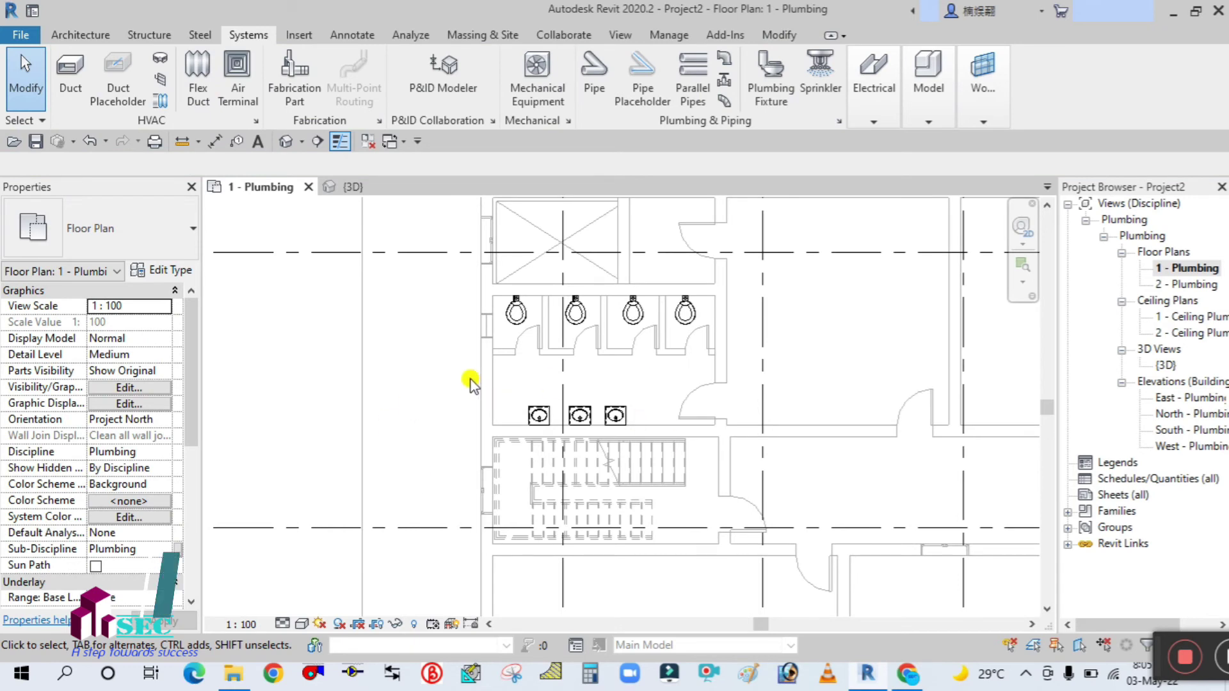
{"action": "scroll", "coordinate": [470, 383], "scroll_direction": "up", "scroll_amount": 2}
{"action": "scroll", "coordinate": [474, 428], "scroll_direction": "down", "scroll_amount": 2}
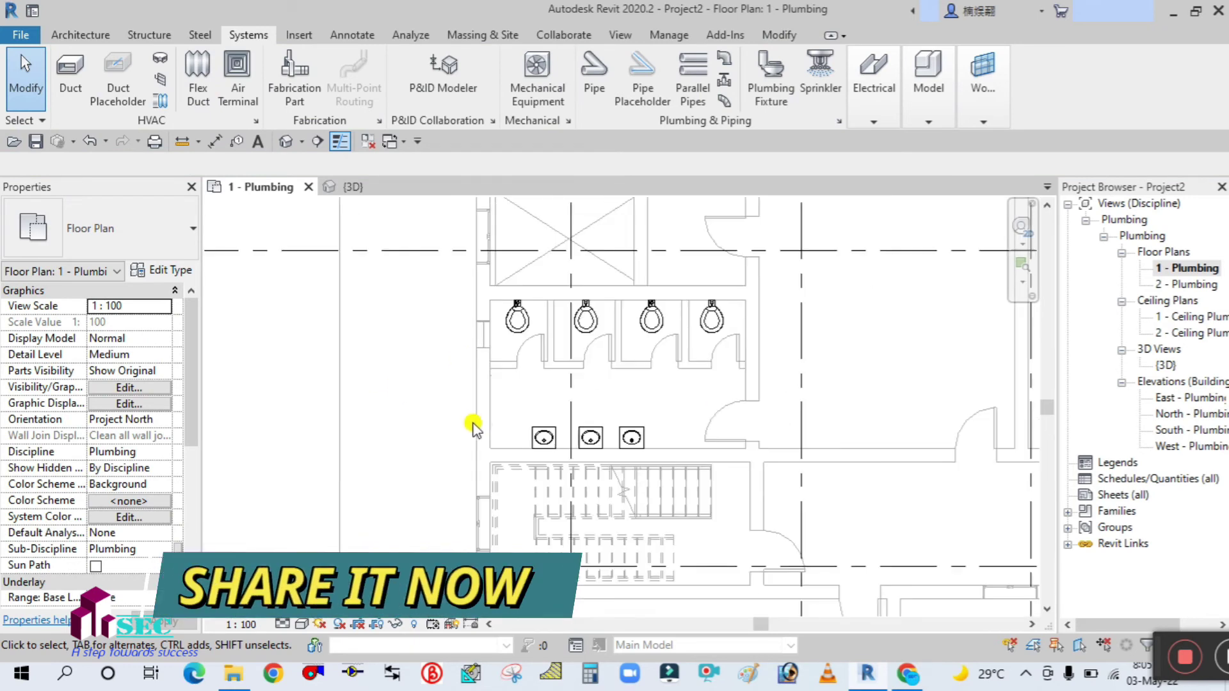
{"action": "scroll", "coordinate": [707, 417], "scroll_direction": "down", "scroll_amount": 2}
{"action": "middle_click_drag", "start_coordinate": [596, 365], "coordinate": [515, 351]}
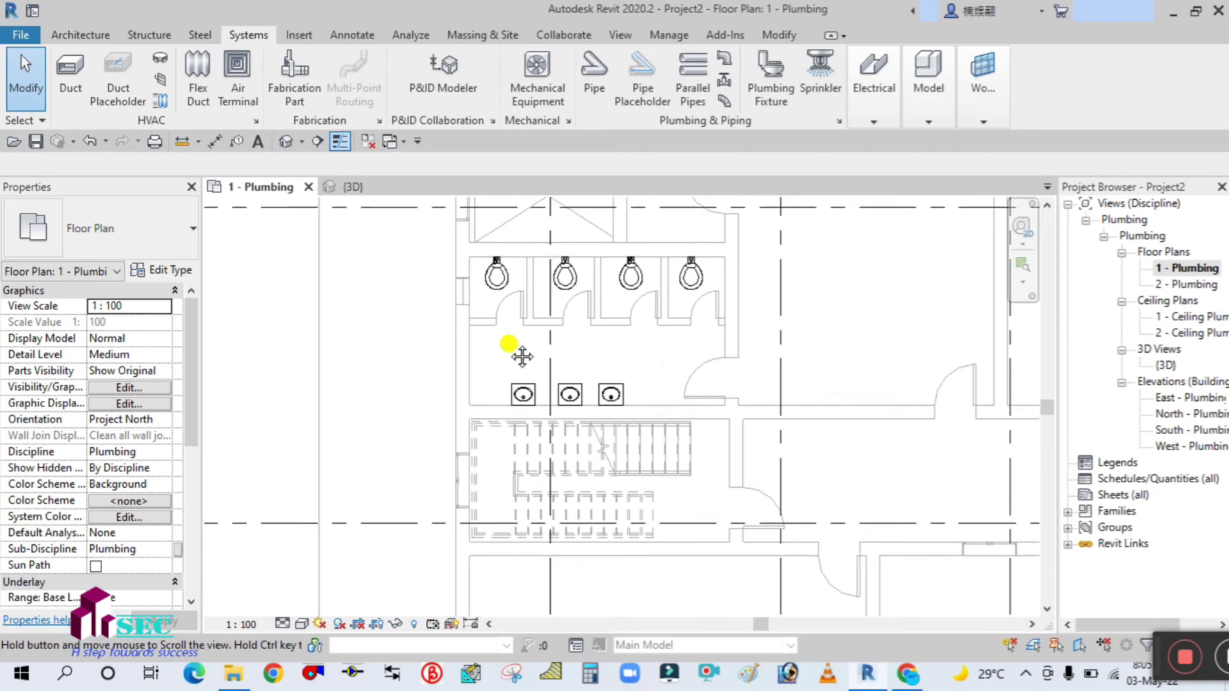
{"action": "scroll", "coordinate": [481, 383], "scroll_direction": "up", "scroll_amount": 2}
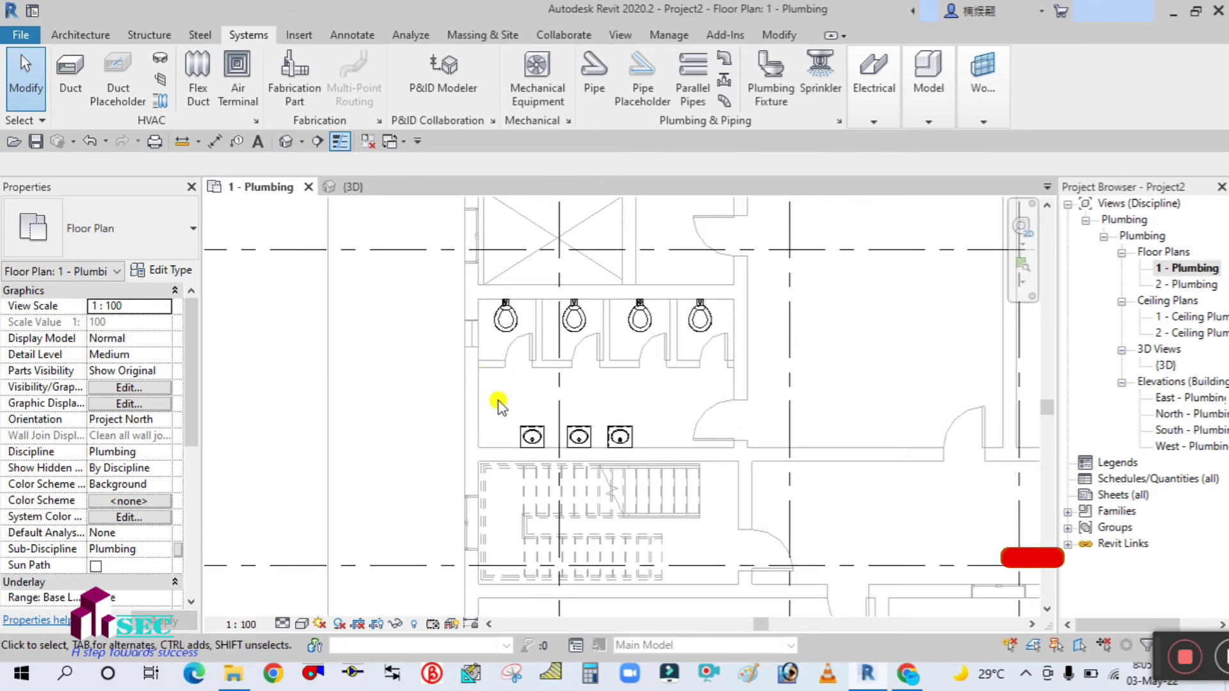
{"action": "left_click", "coordinate": [779, 35]}
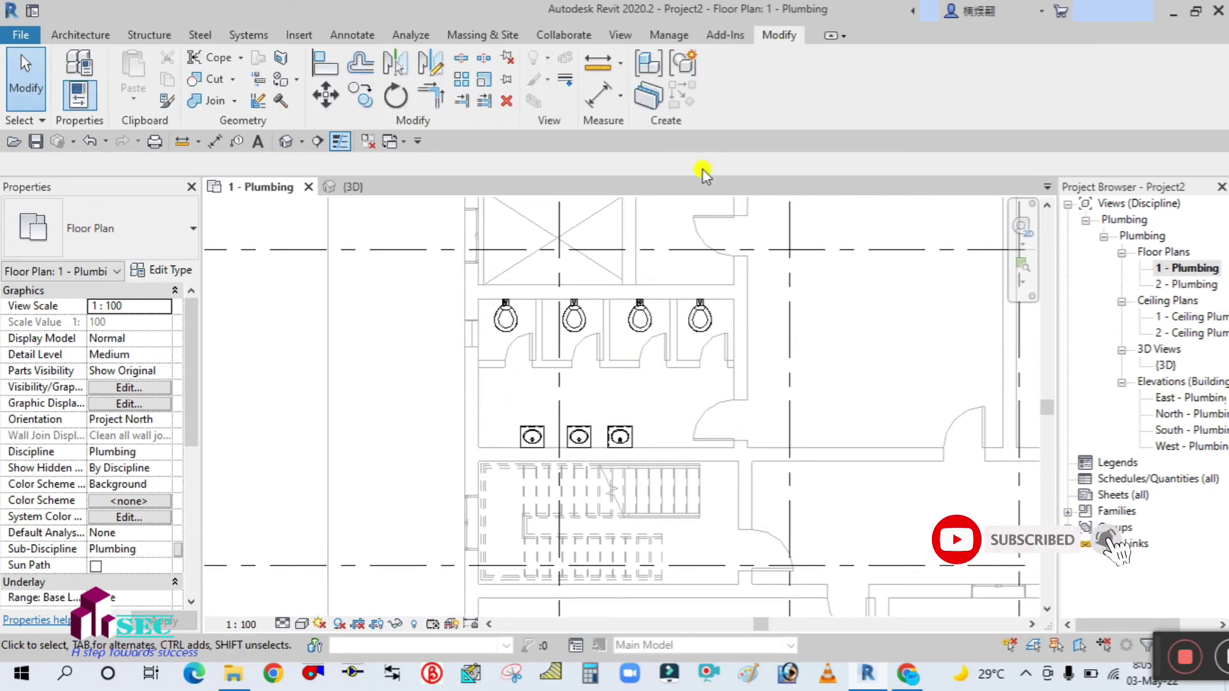
{"action": "left_click", "coordinate": [246, 36]}
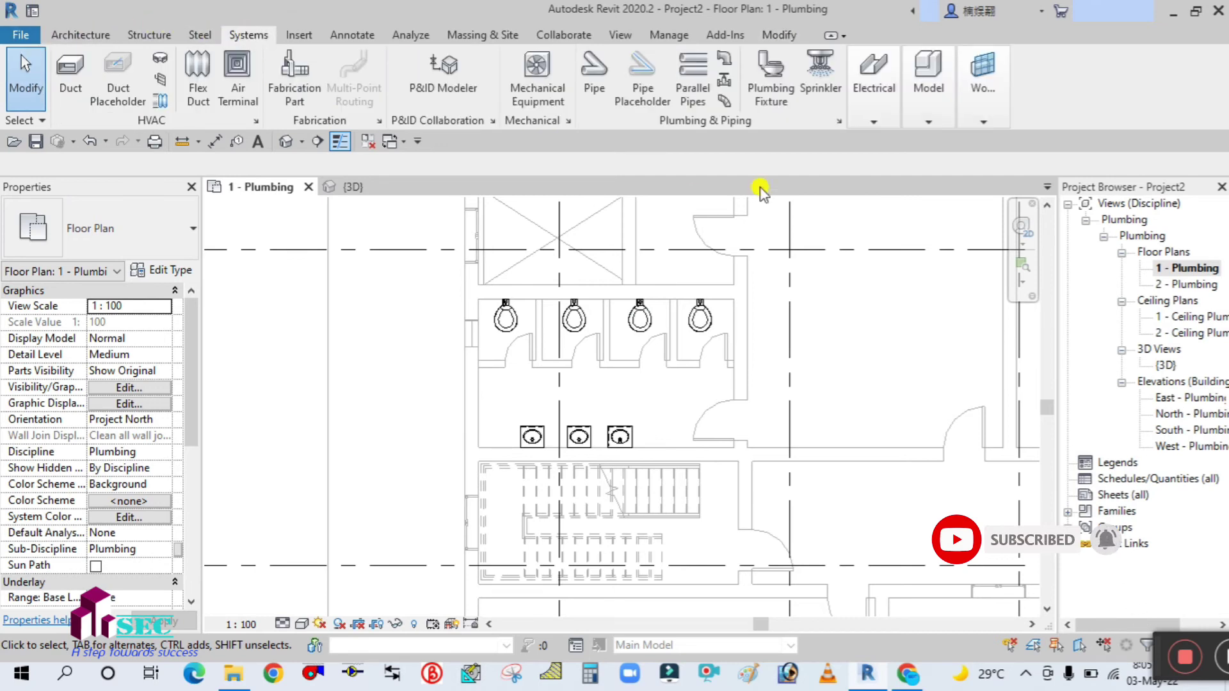
{"action": "left_click", "coordinate": [773, 91]}
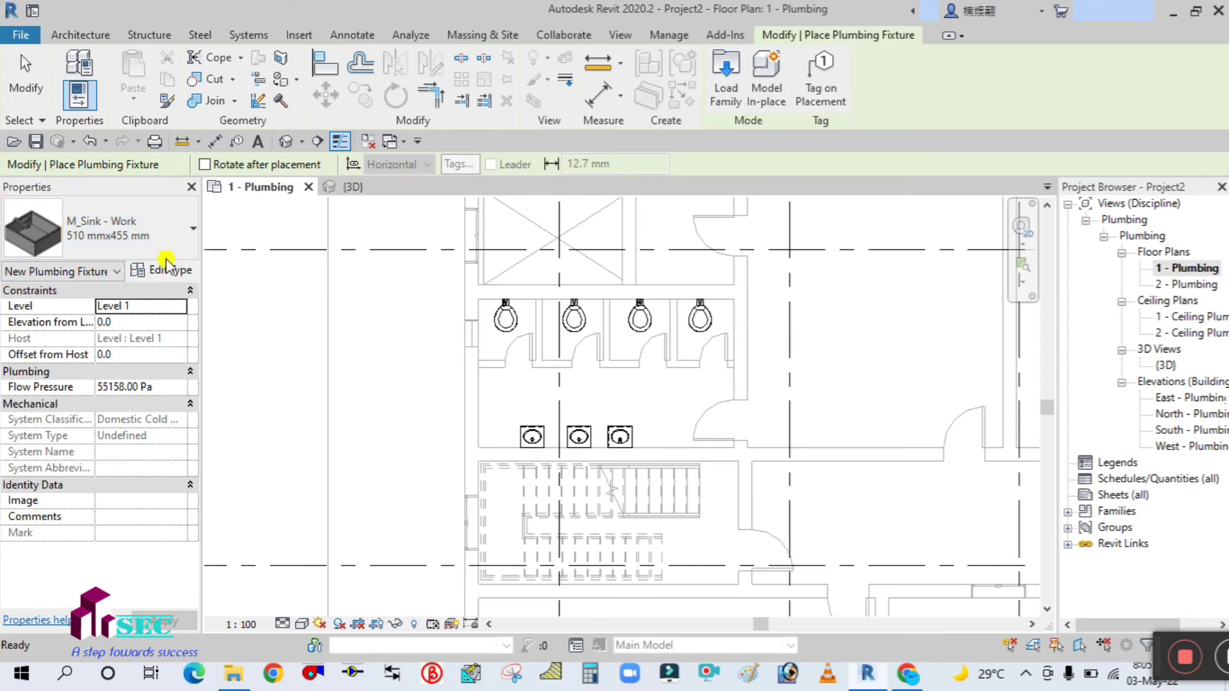
- Switch the fixture type from the work sink to M_Urinal - Wall Hung : 25 mm Flush Valve
{"action": "left_click", "coordinate": [188, 230]}
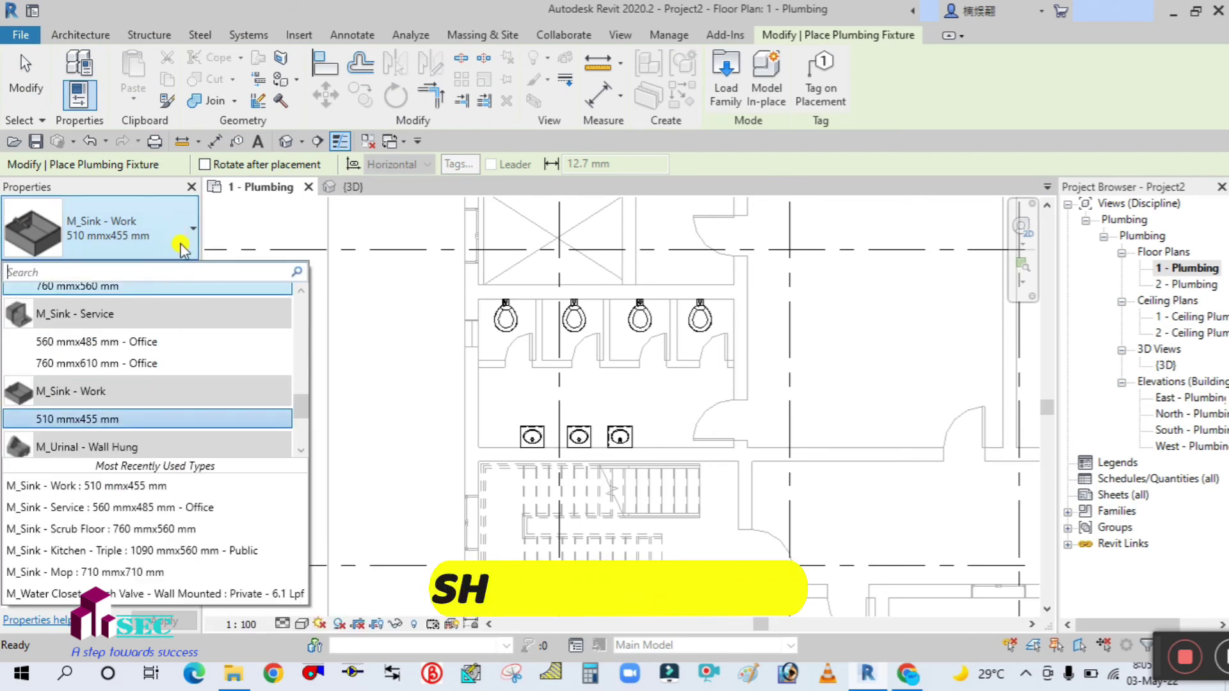
{"action": "scroll", "coordinate": [151, 405], "scroll_direction": "down", "scroll_amount": 2}
{"action": "scroll", "coordinate": [147, 412], "scroll_direction": "down", "scroll_amount": 3}
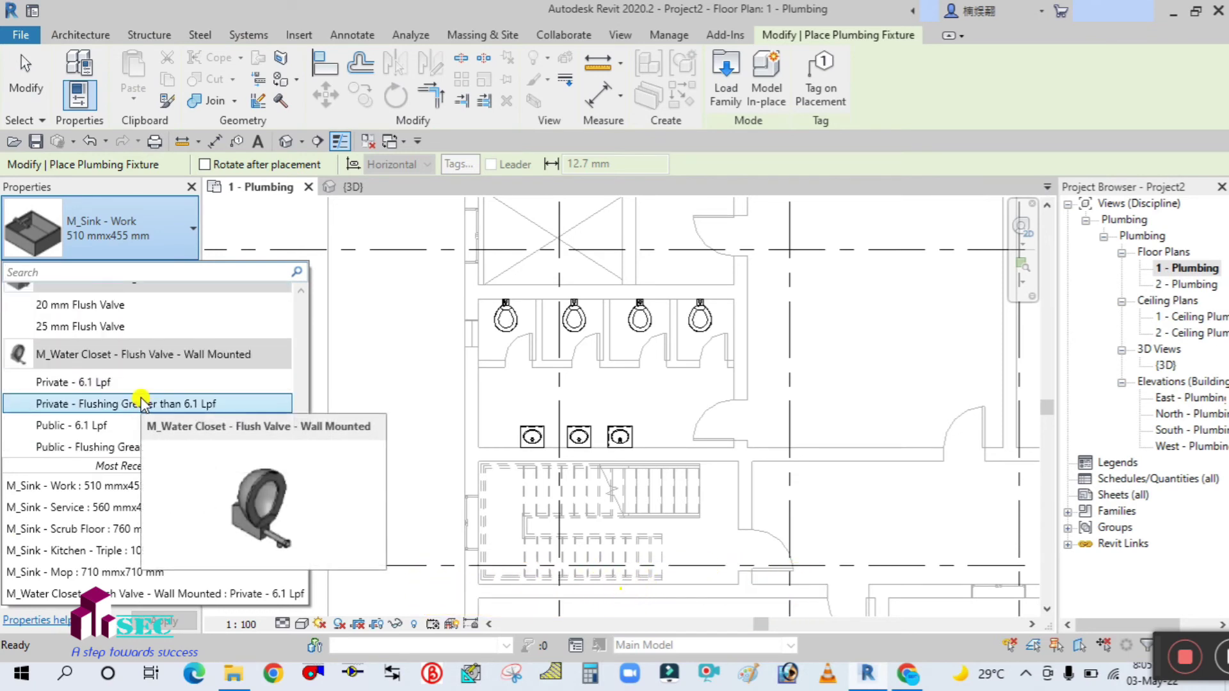
{"action": "scroll", "coordinate": [143, 403], "scroll_direction": "up", "scroll_amount": 2}
{"action": "scroll", "coordinate": [121, 403], "scroll_direction": "down", "scroll_amount": 1}
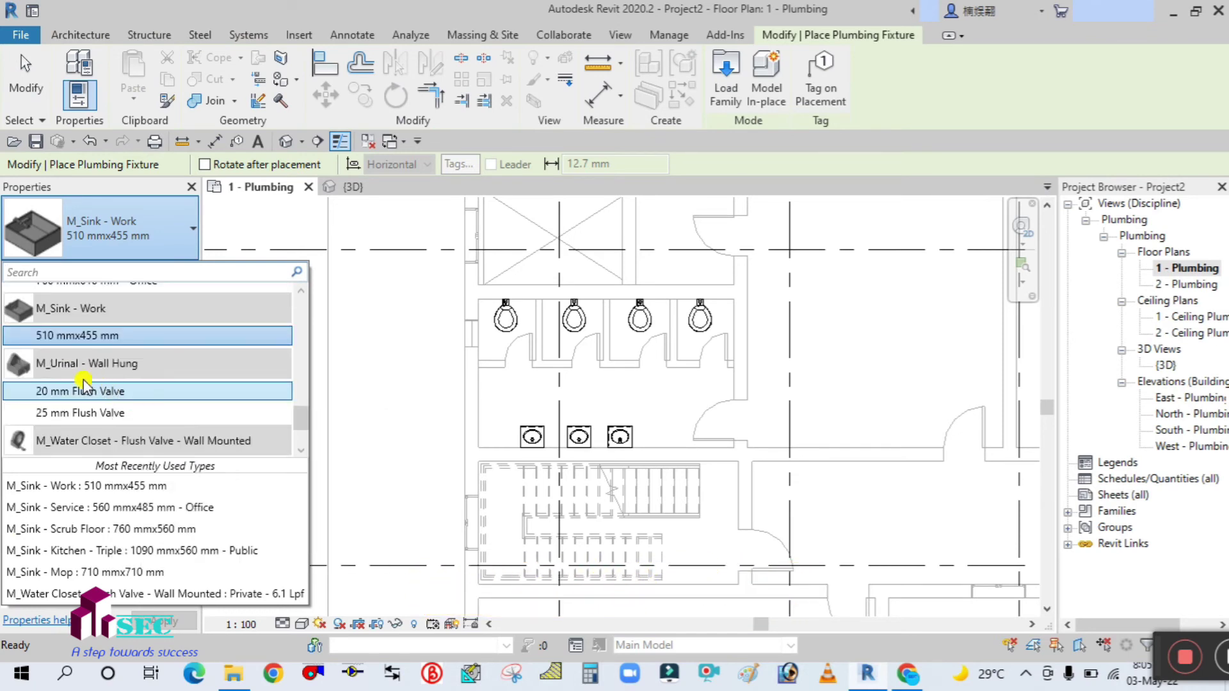
{"action": "left_click", "coordinate": [60, 414]}
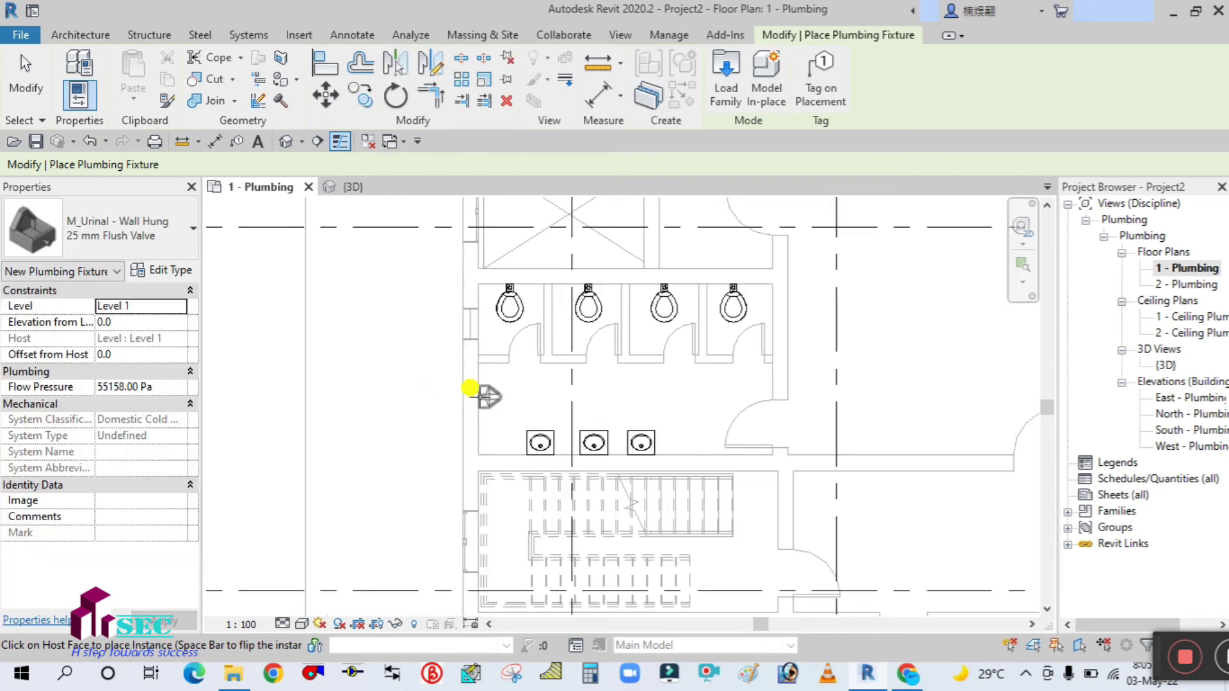
{"action": "scroll", "coordinate": [472, 392], "scroll_direction": "up", "scroll_amount": 1}
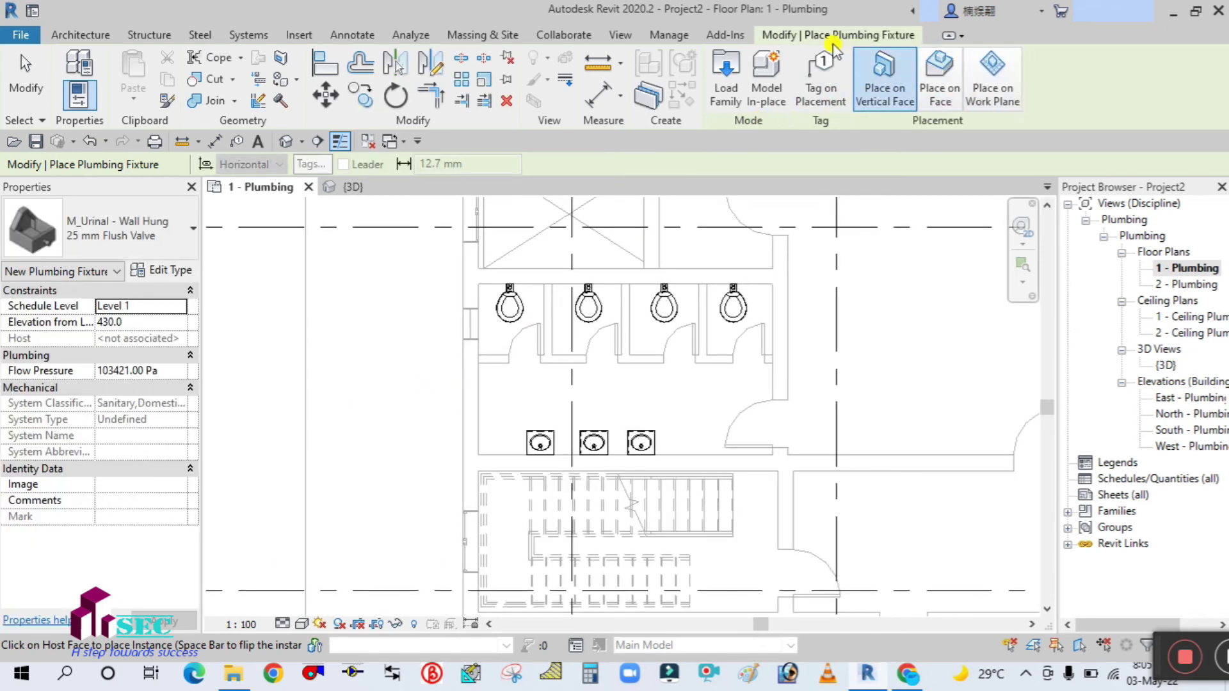